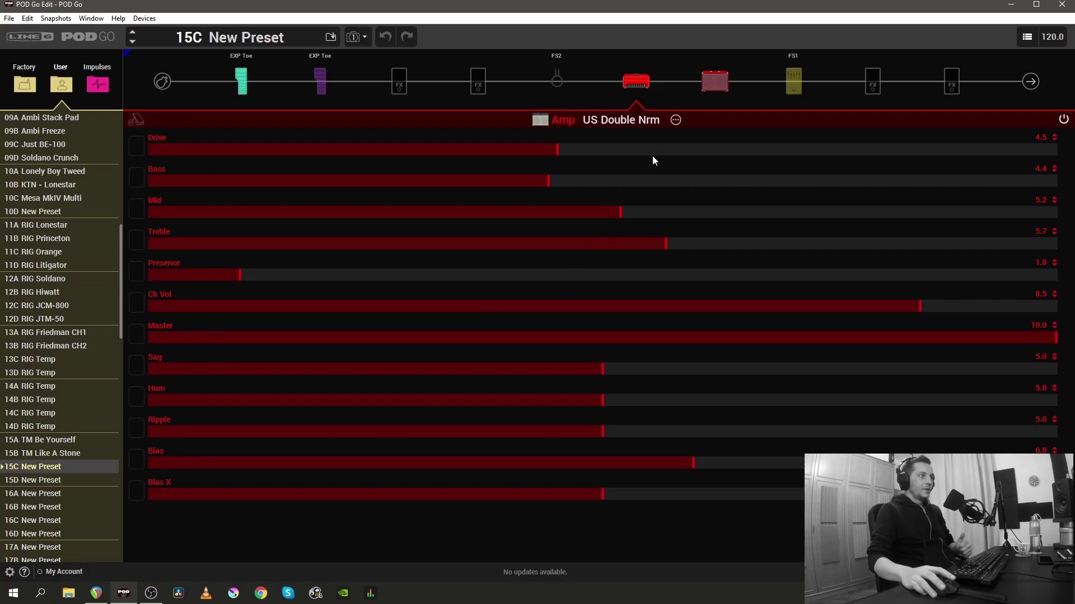
# Inspect the Cab, Parametric EQ and FX Loop blocks, ending on the EQ's 110 Hz/2.0 kHz/8.0 kHz bands.
pyautogui.click(704, 86)
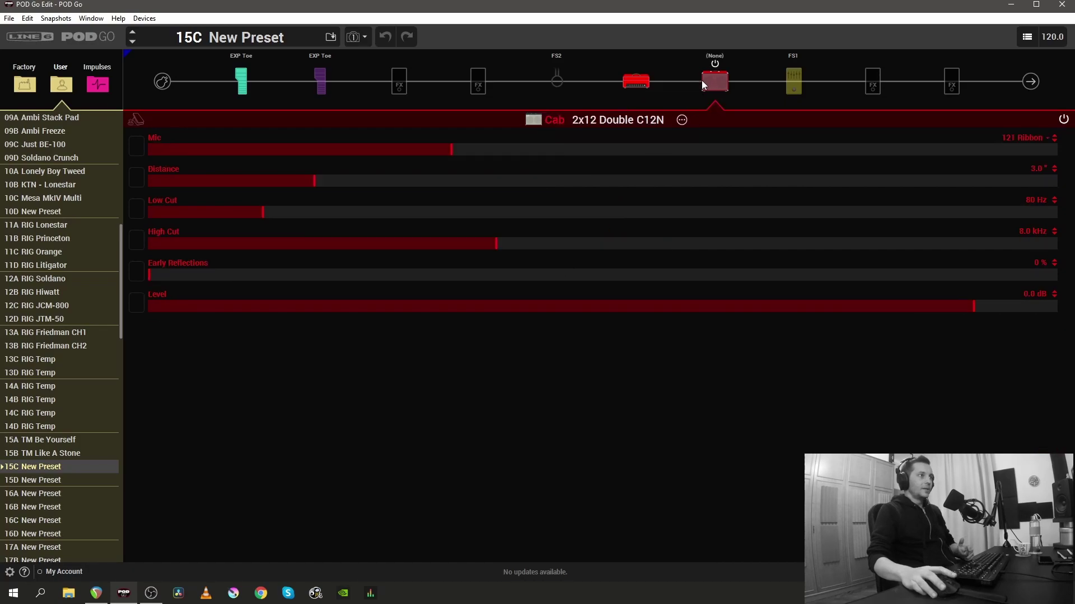
pyautogui.click(797, 82)
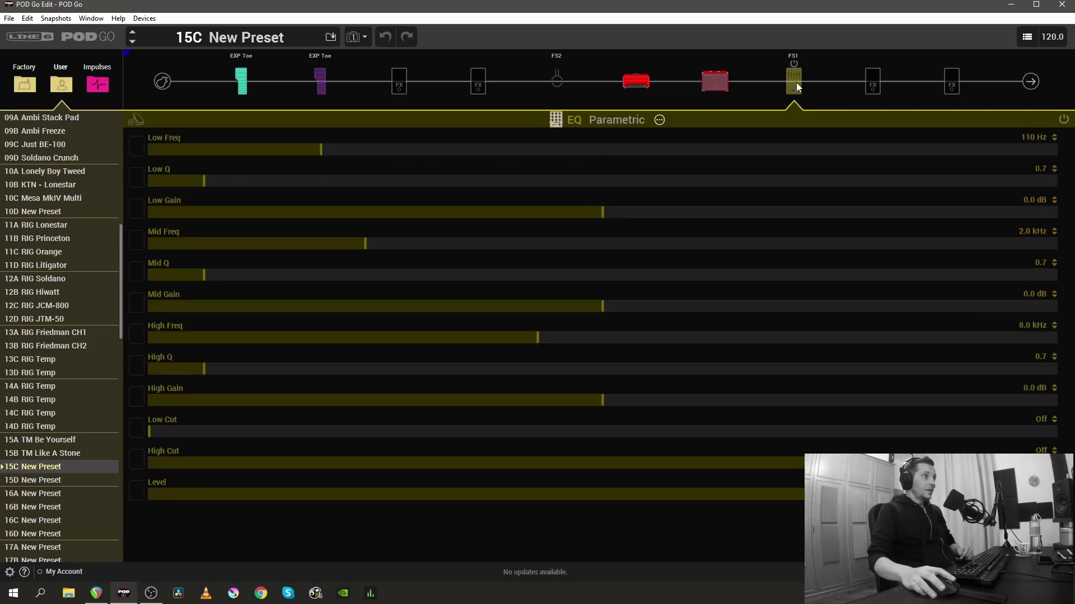
pyautogui.click(559, 72)
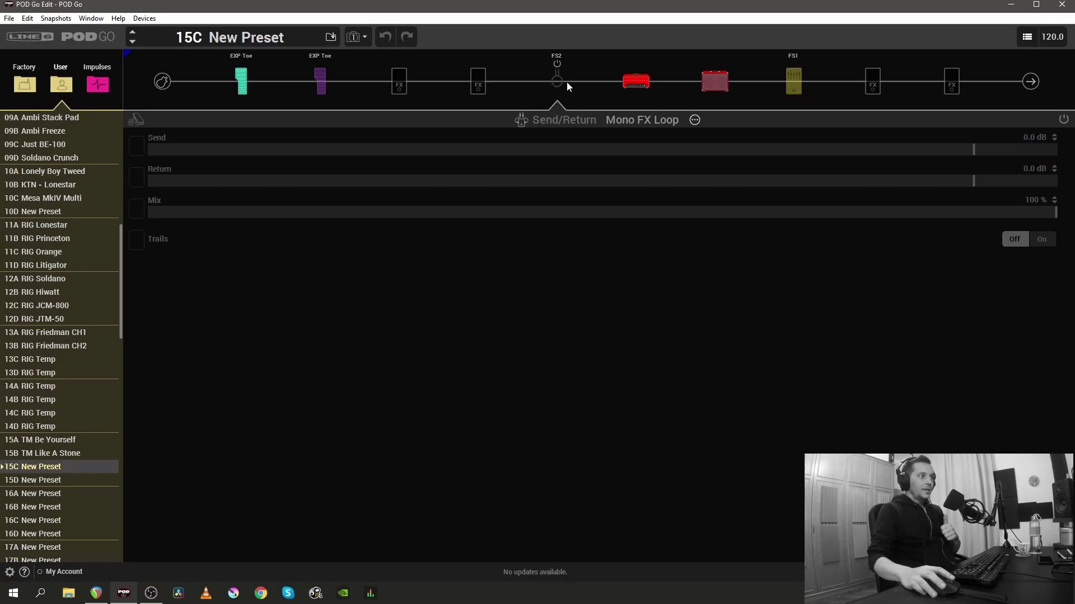
pyautogui.click(796, 73)
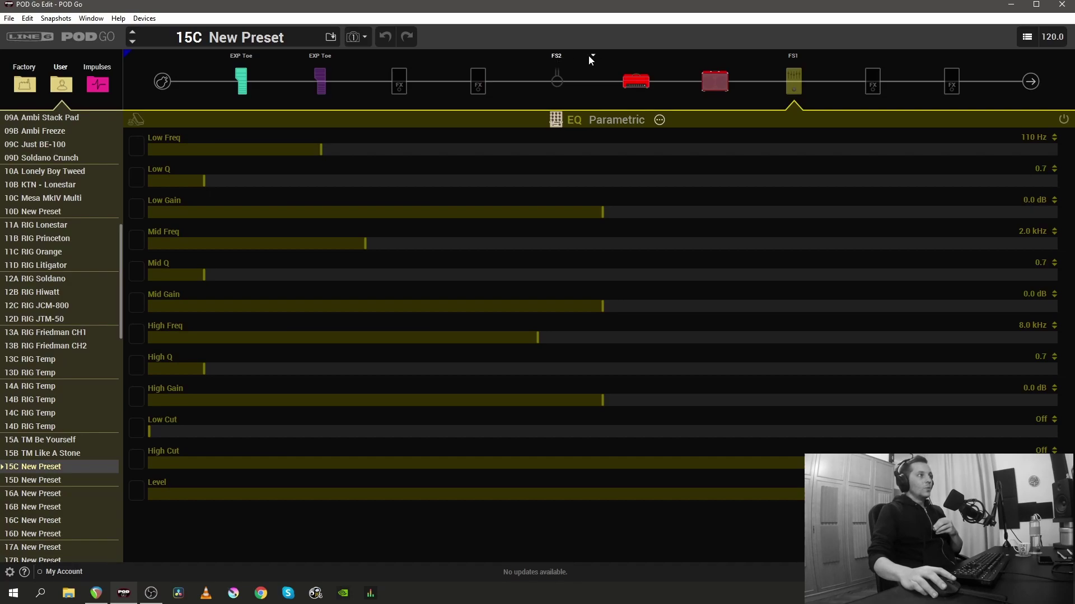
# Change the bypass assignment to None for the FX Loop (was FS2) and the Parametric EQ (was FS1).
pyautogui.click(594, 58)
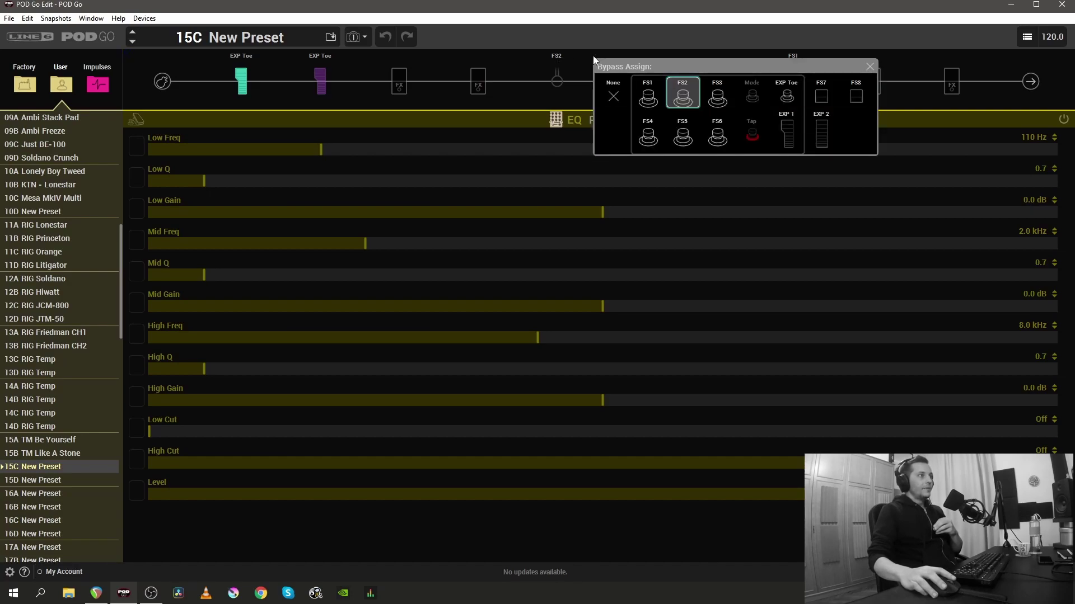
pyautogui.click(601, 91)
pyautogui.click(558, 81)
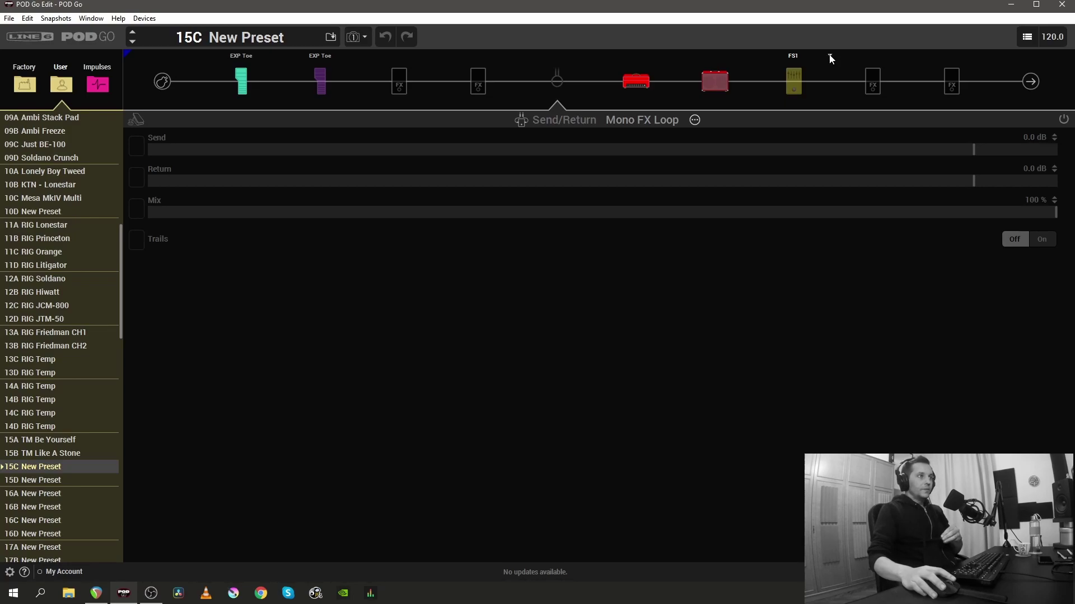
pyautogui.click(830, 56)
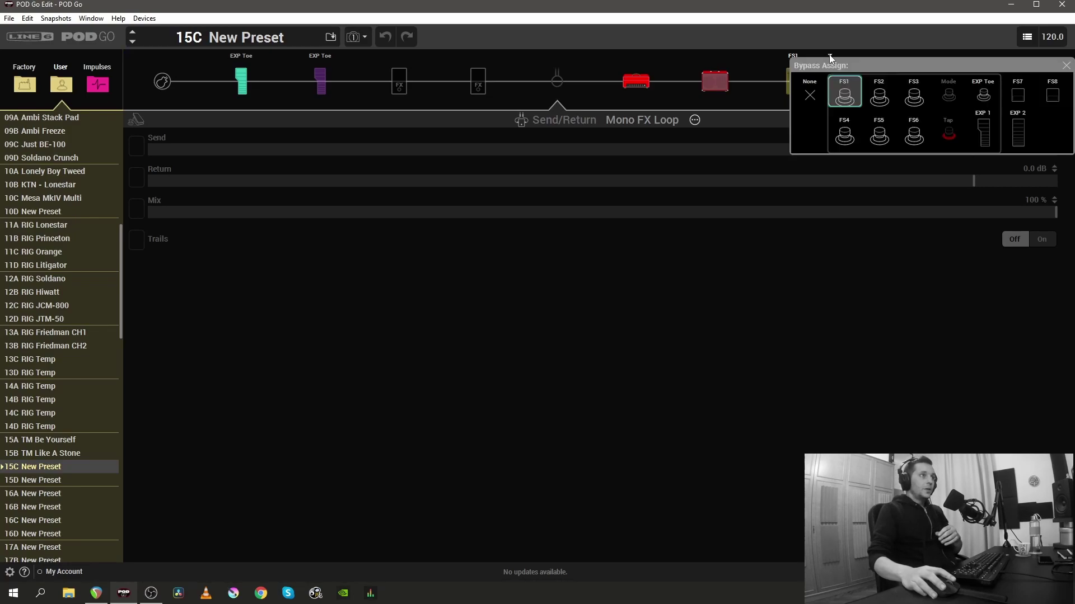
pyautogui.click(801, 97)
pyautogui.click(794, 76)
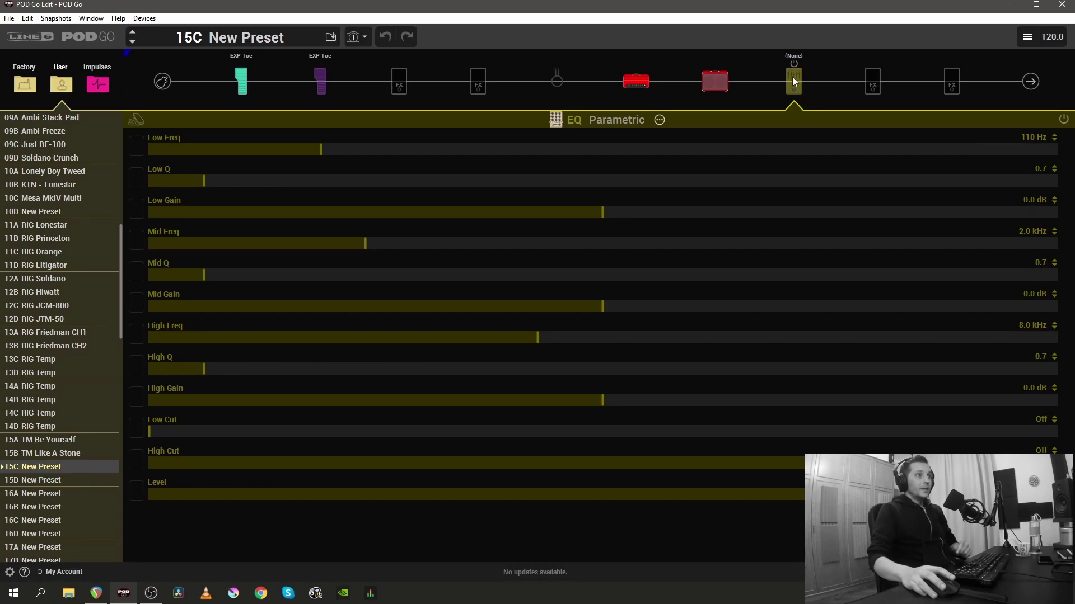
# Rename preset 15C to 'Preset 1'.
pyautogui.click(636, 81)
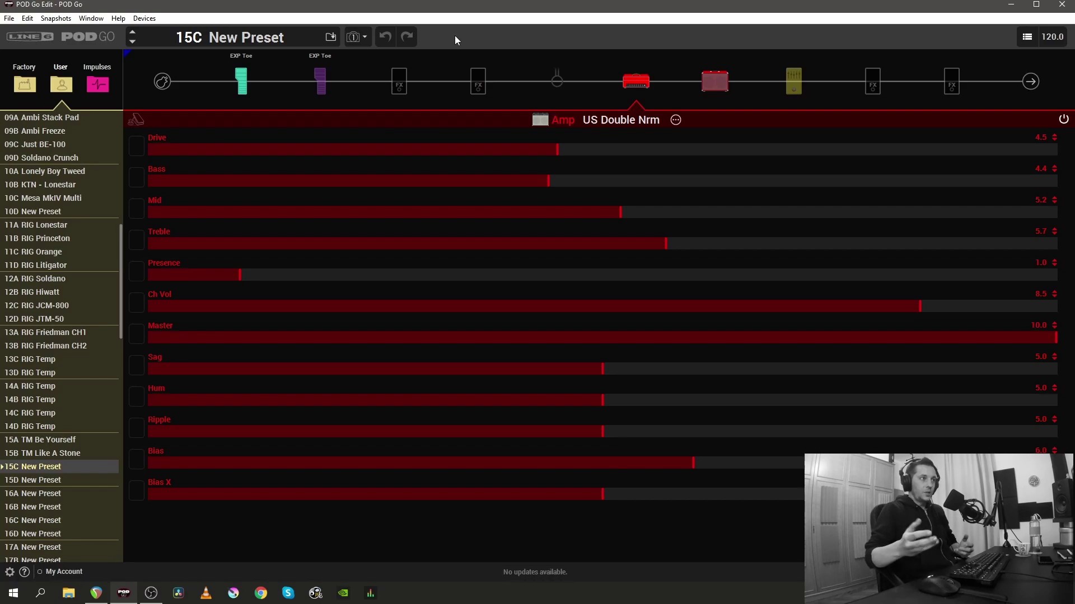
pyautogui.click(284, 38)
pyautogui.write('Pres')
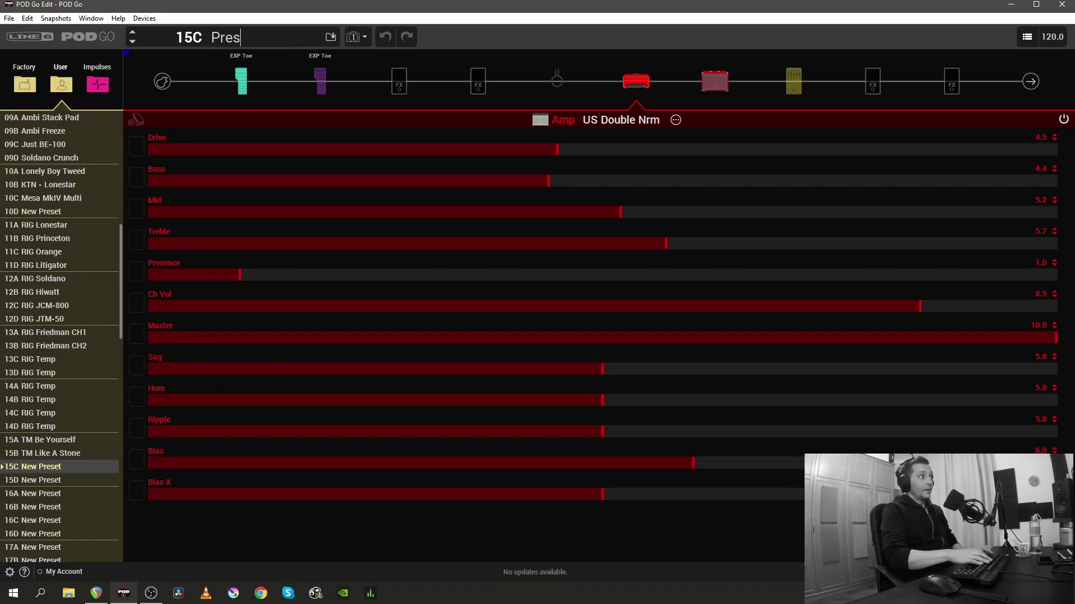
pyautogui.write('et 1')
pyautogui.press('Return')
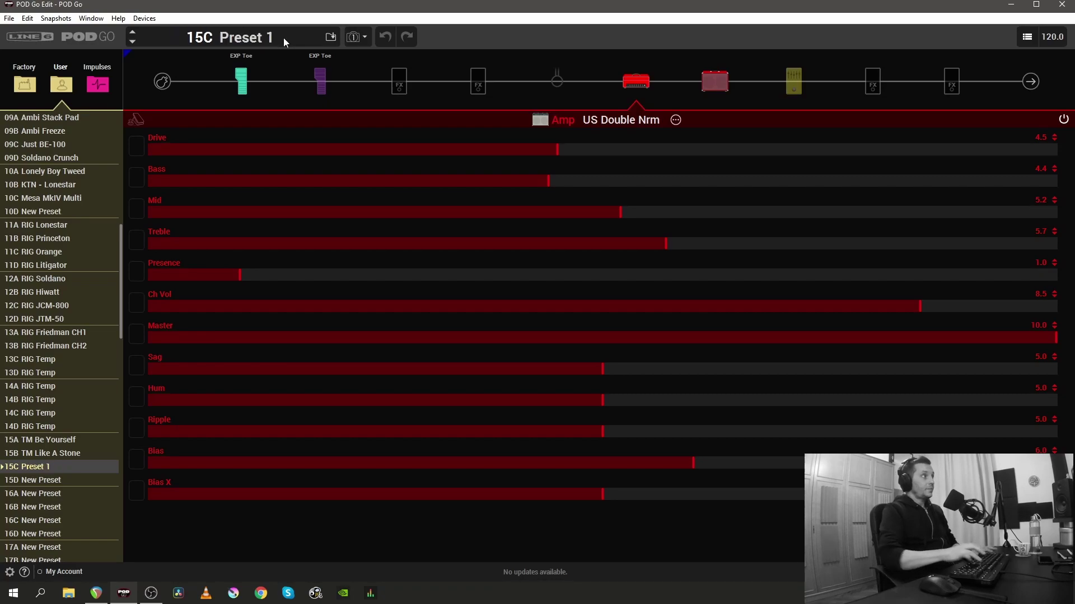
# Load a Minotaur distortion into the empty FX slot before the amp.
pyautogui.click(480, 78)
pyautogui.click(491, 160)
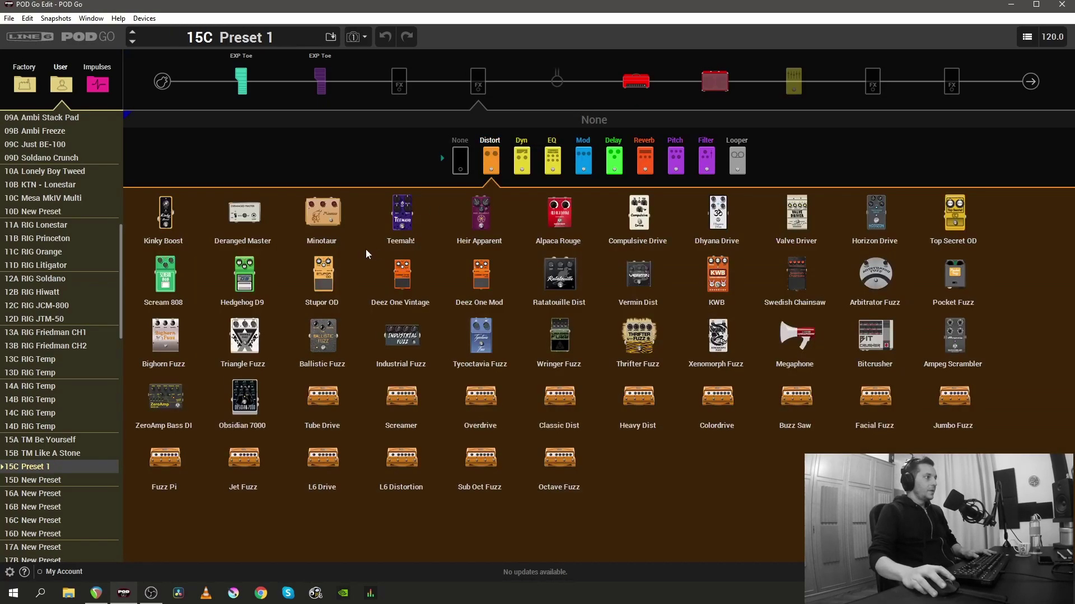
pyautogui.click(324, 213)
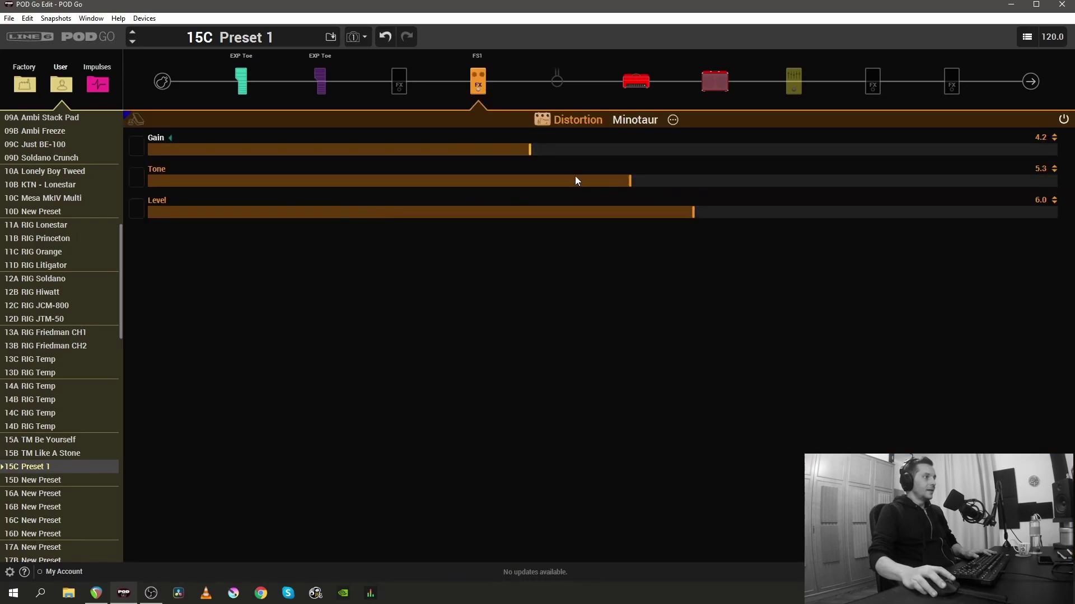
# Save the preset to the library as Preset 1 and set the Minotaur's Tone to 7.4.
pyautogui.click(331, 38)
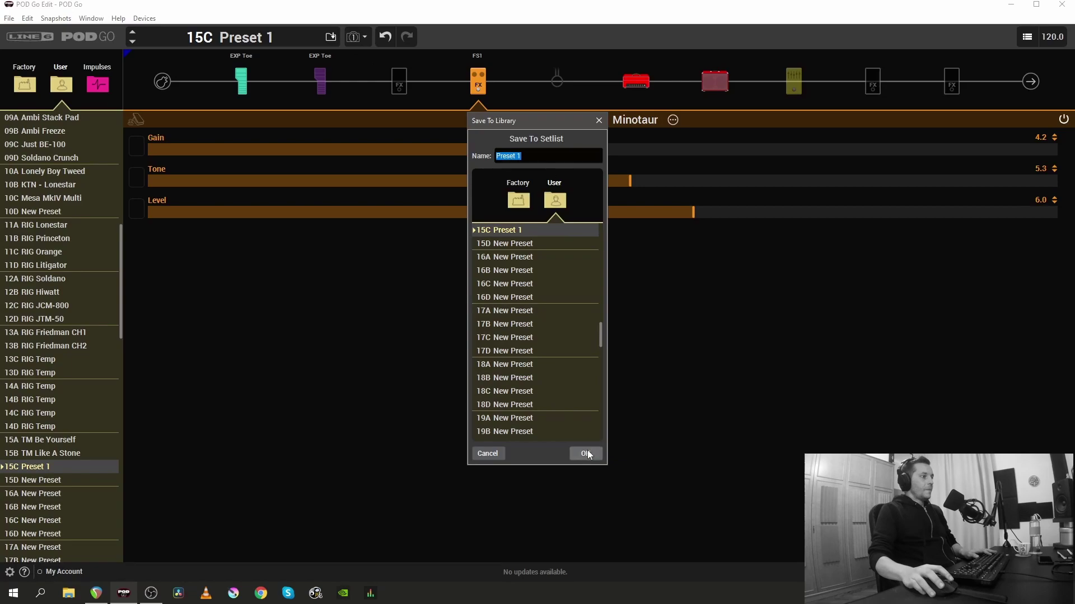
pyautogui.click(586, 454)
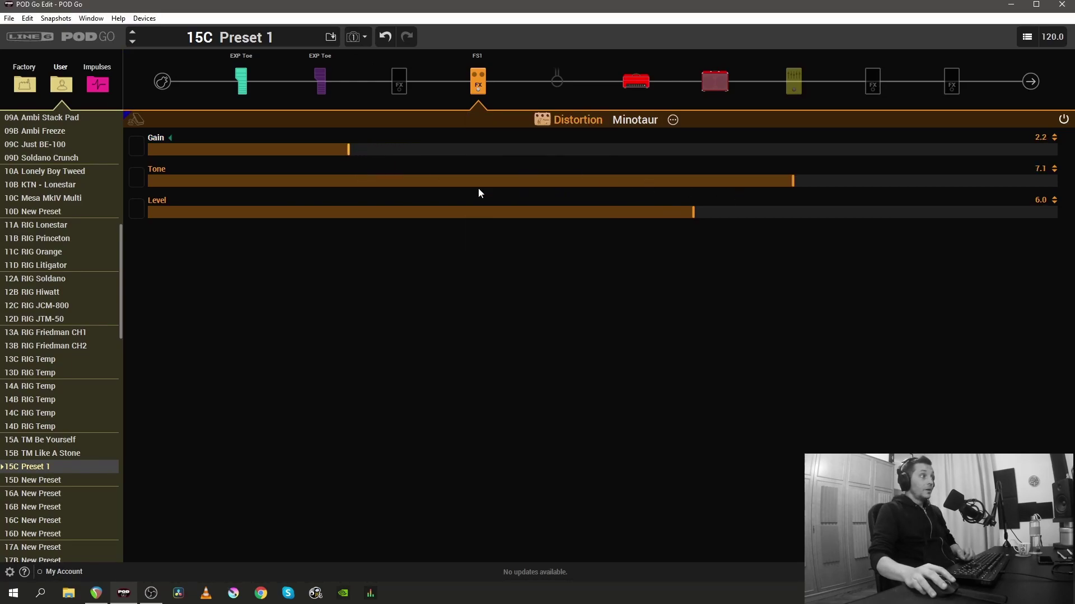
pyautogui.moveTo(793, 181); pyautogui.dragTo(775, 190)
pyautogui.scroll(3, 775, 190)
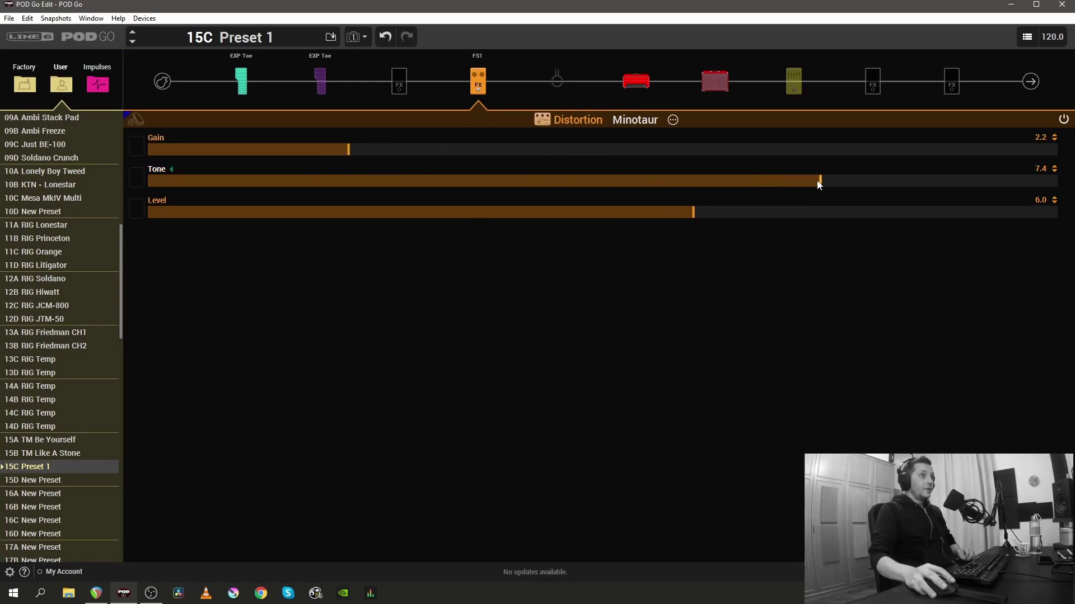
# Set the Minotaur's Level to 5.3 and copy the distortion block.
pyautogui.click(689, 217)
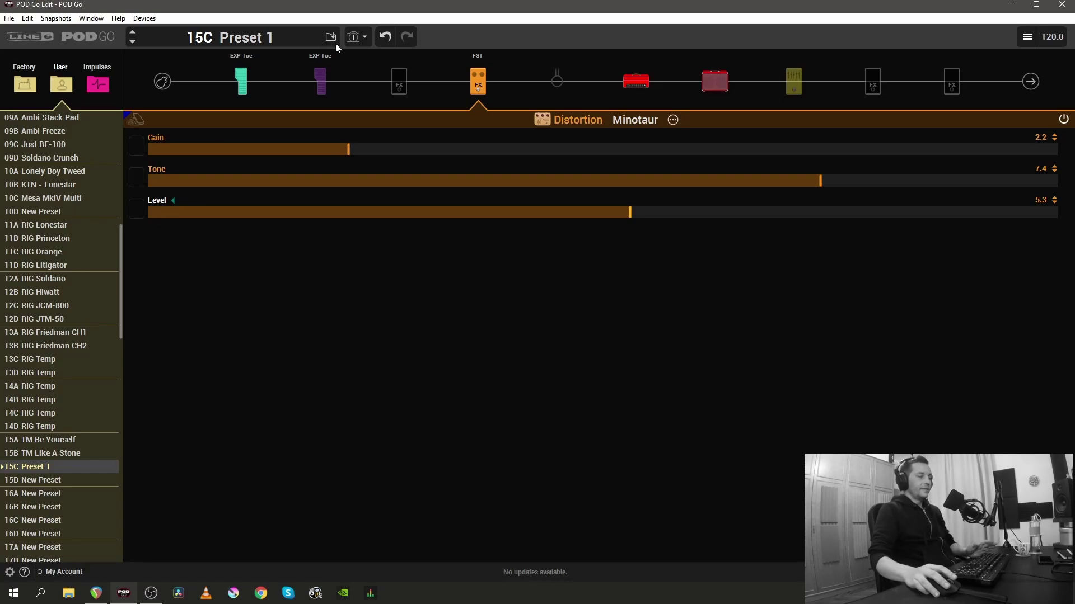
pyautogui.moveTo(496, 80)
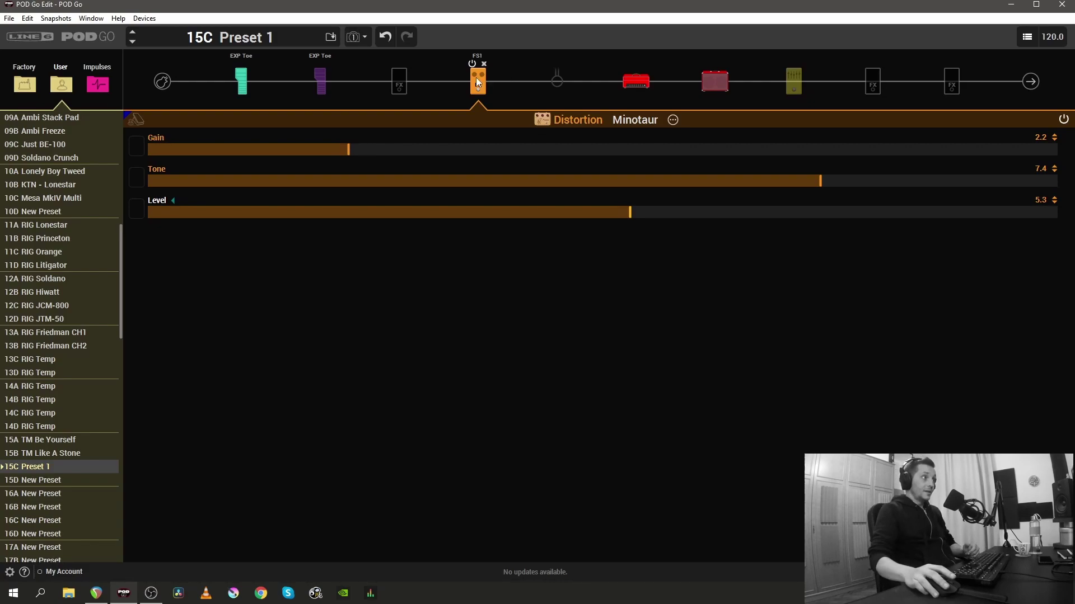
pyautogui.rightClick(478, 83)
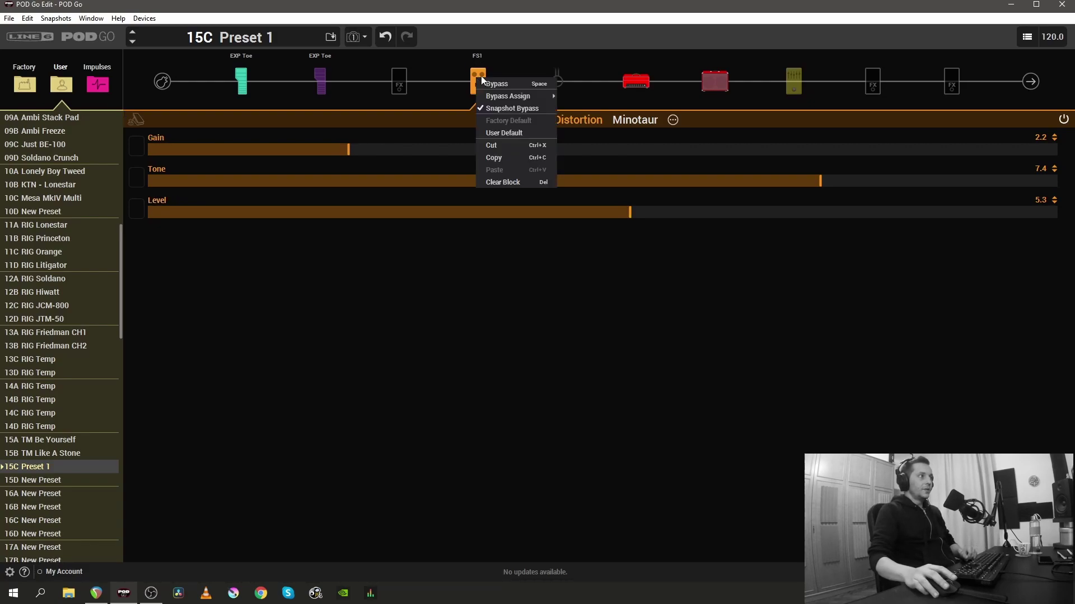
pyautogui.click(491, 75)
pyautogui.rightClick(482, 80)
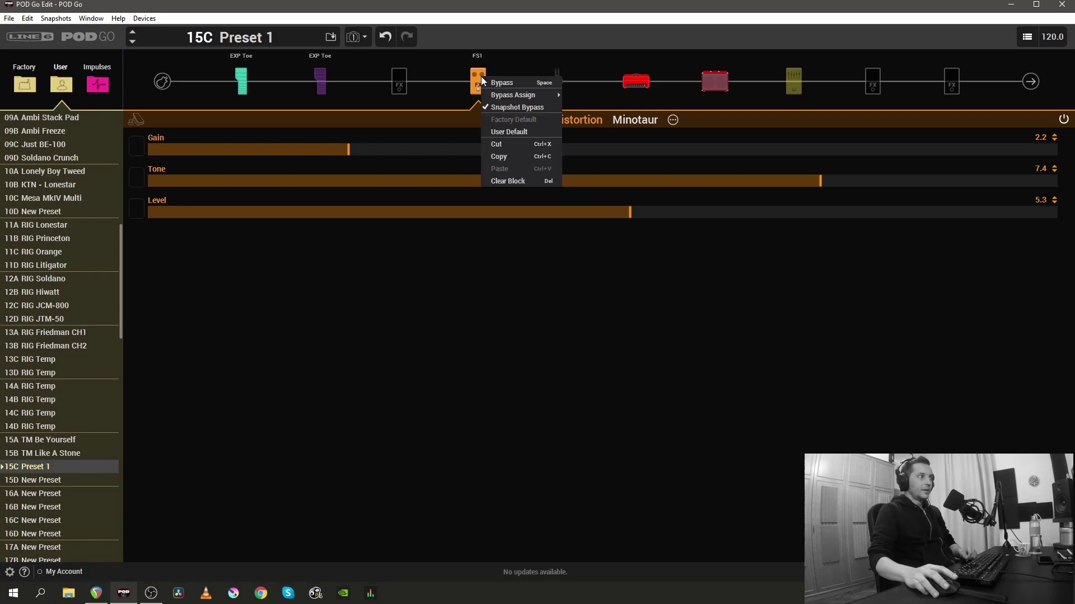
pyautogui.click(507, 156)
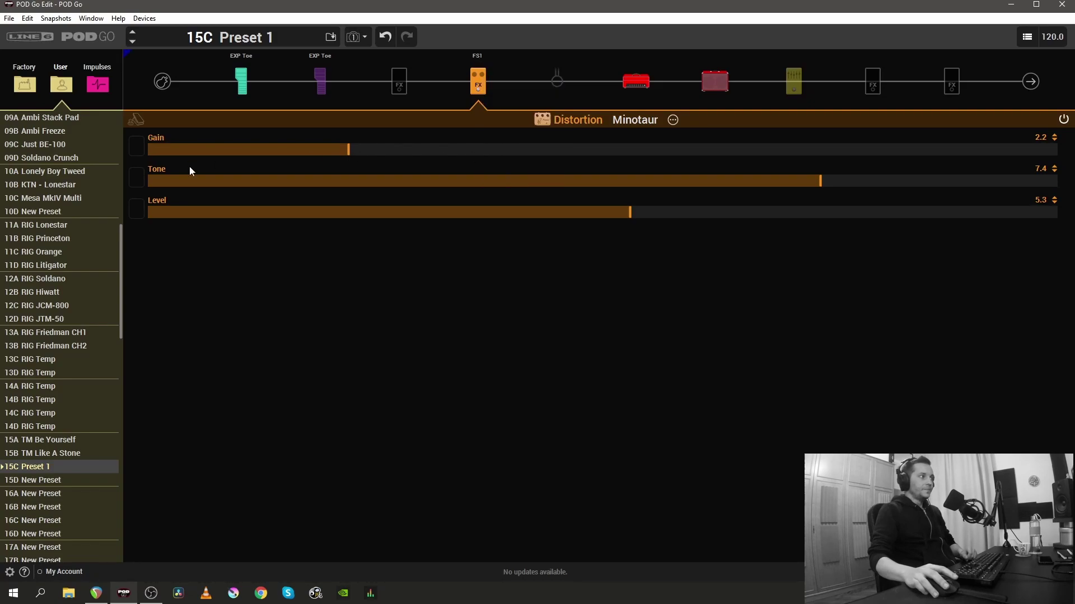
# Paste the Minotaur into the empty FX slot of preset 15D New Preset.
pyautogui.click(57, 482)
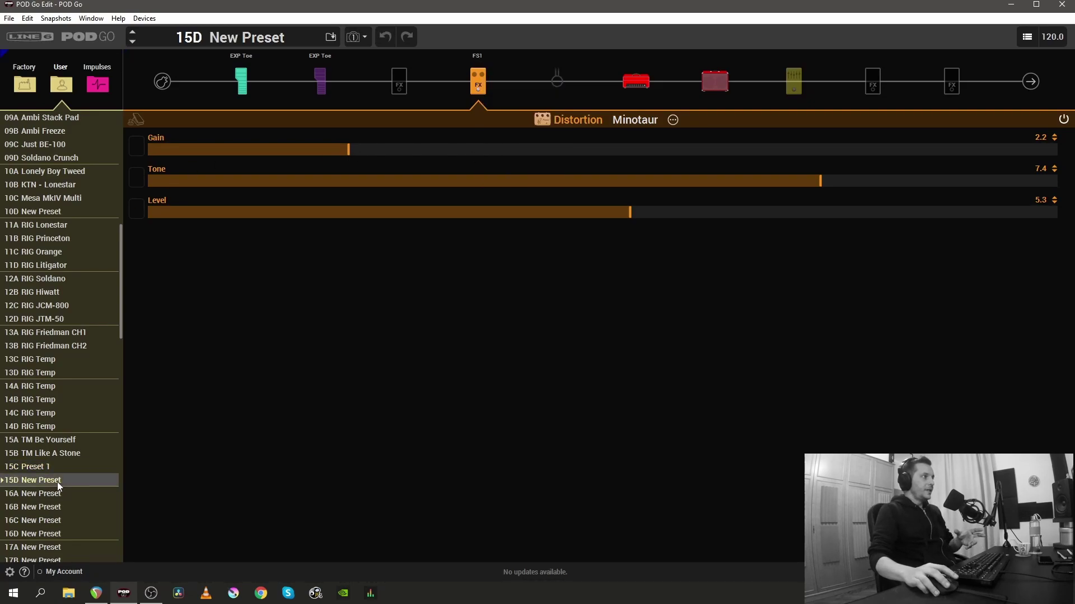
pyautogui.rightClick(479, 79)
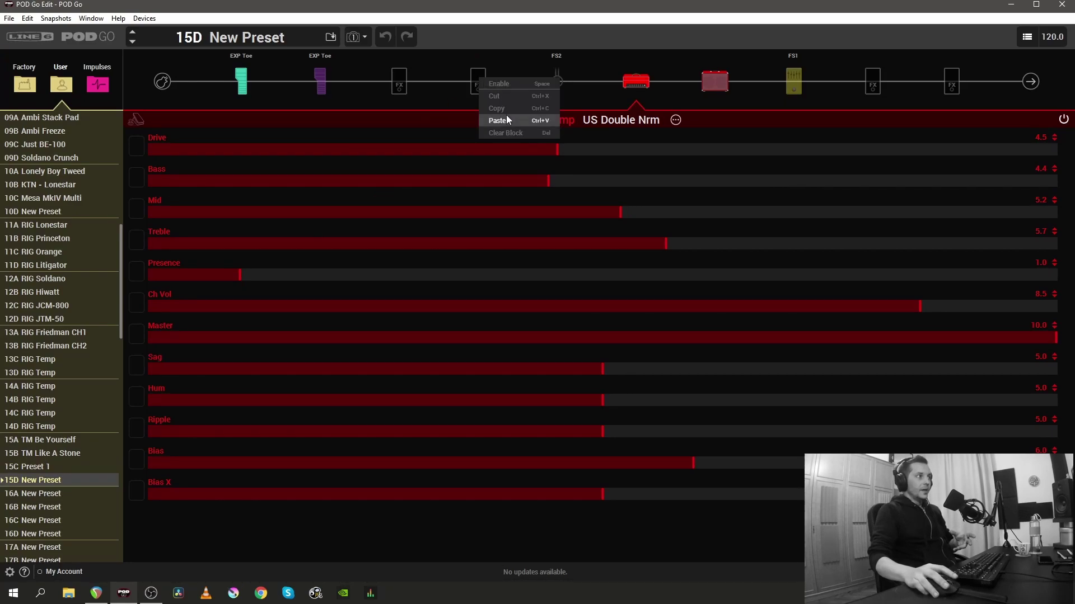
pyautogui.click(507, 116)
pyautogui.click(480, 81)
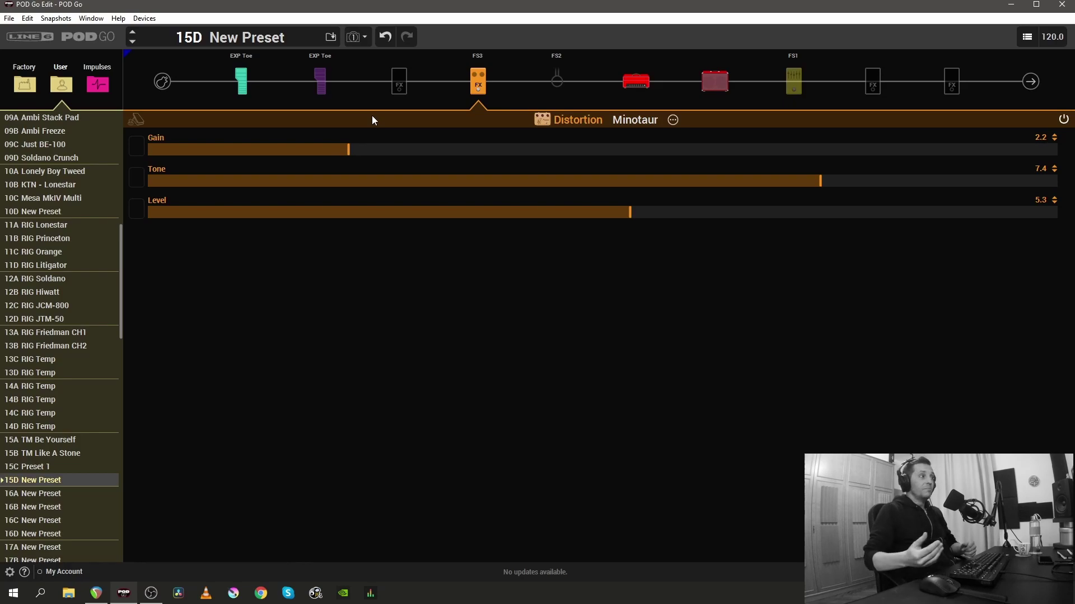
# Step back up the setlist to preset 15C Preset 1.
pyautogui.press('Up')
# Switch Preset 1 to Snapshot 1, showing blocks on FS1–FS4 around the US Double Nrm amp.
pyautogui.click(628, 83)
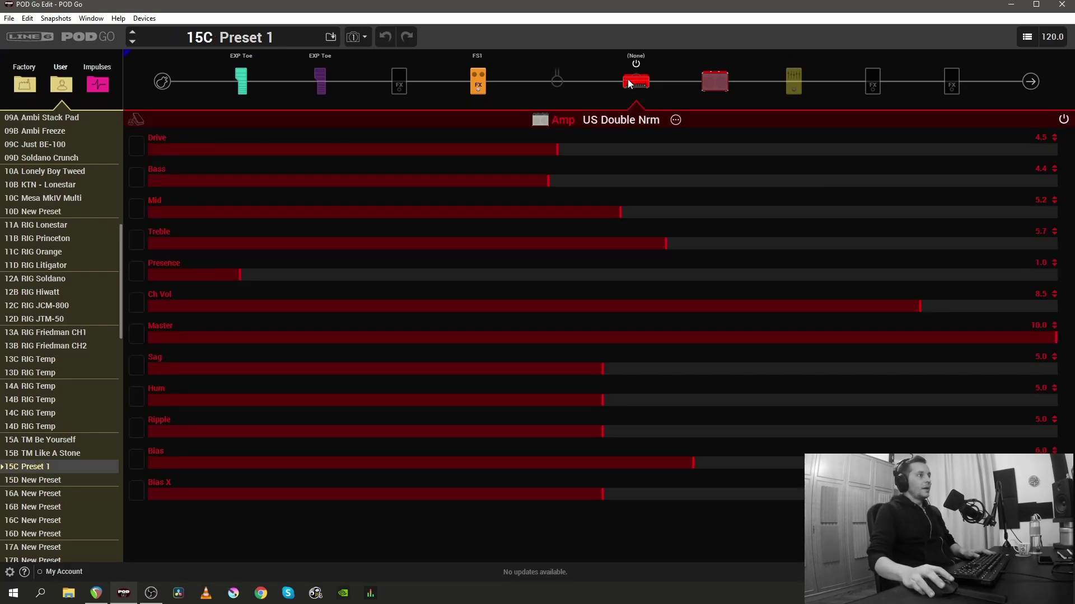
pyautogui.click(364, 38)
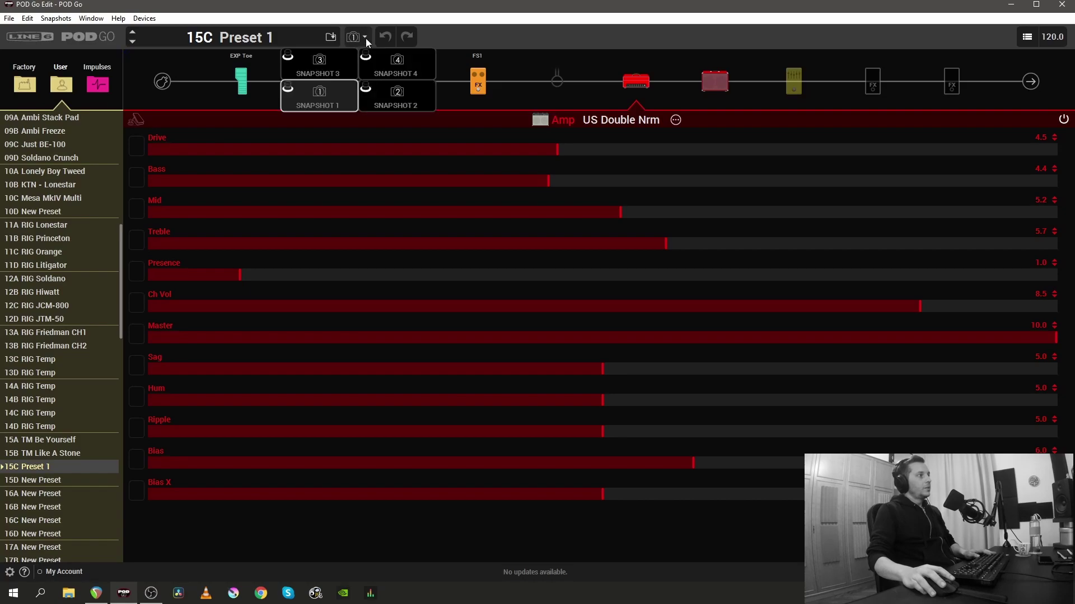
pyautogui.click(336, 107)
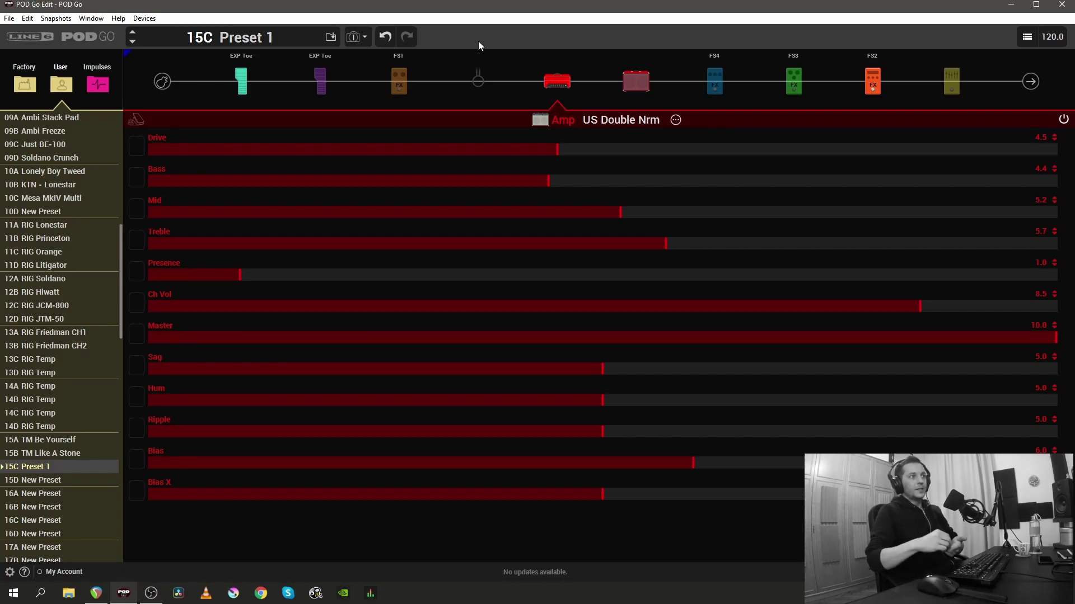
# Rename snapshot 1 to 'Clean'.
pyautogui.click(365, 36)
pyautogui.doubleClick(328, 107)
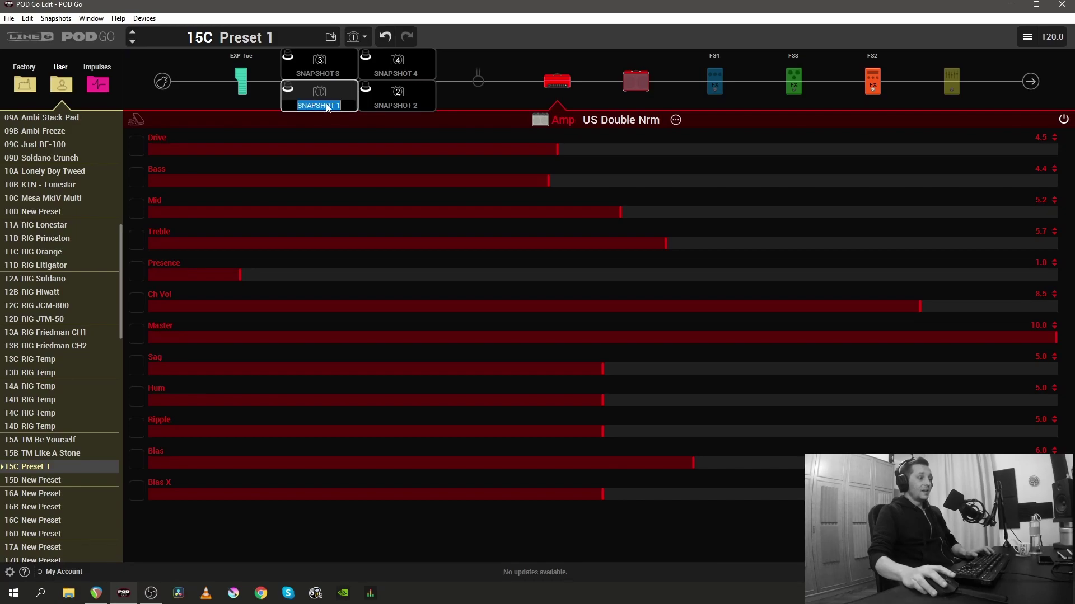
pyautogui.write('Clean')
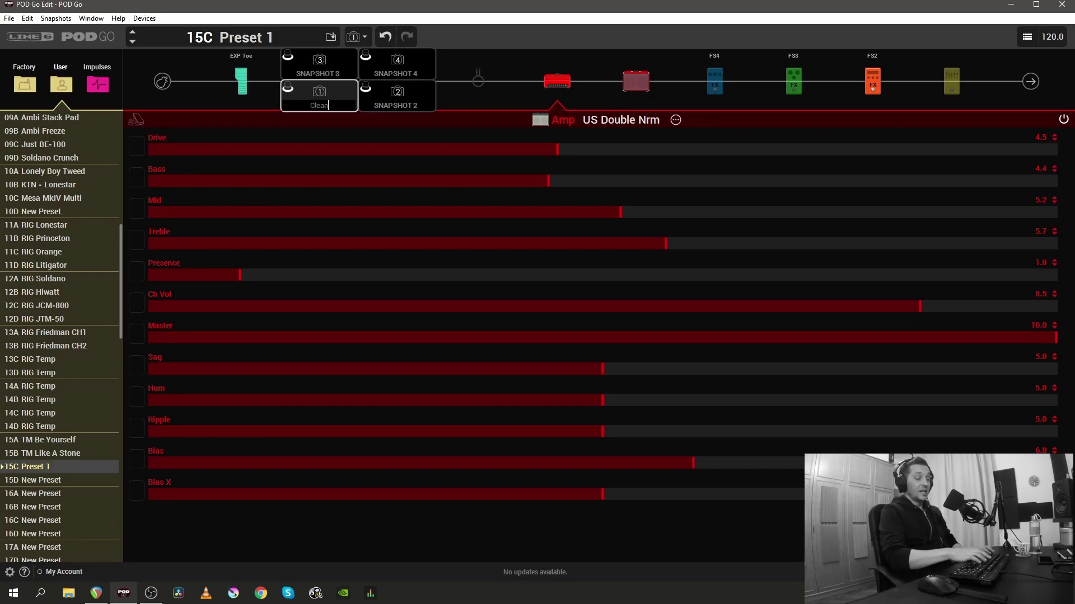
pyautogui.press('Return')
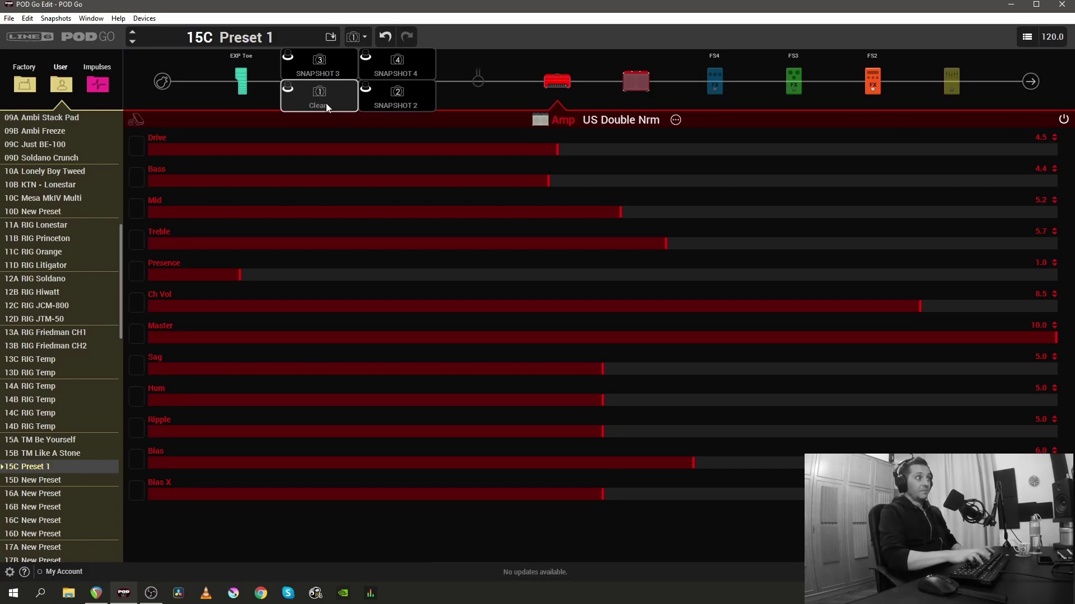
# In snapshot 2, turn on the Minotaur distortion and name it 'Crunch'.
pyautogui.click(397, 96)
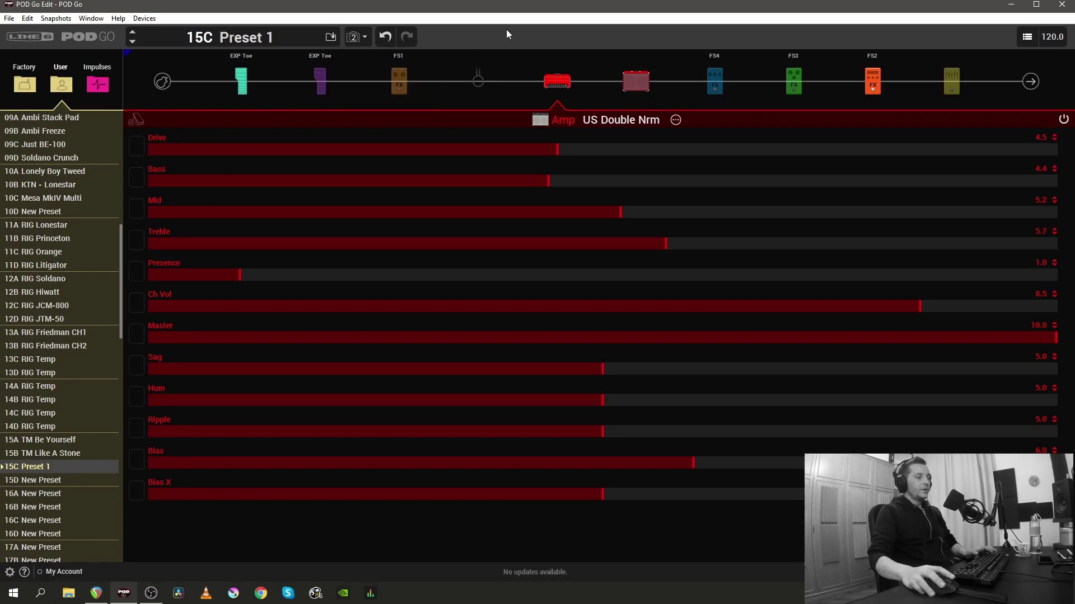
pyautogui.click(359, 38)
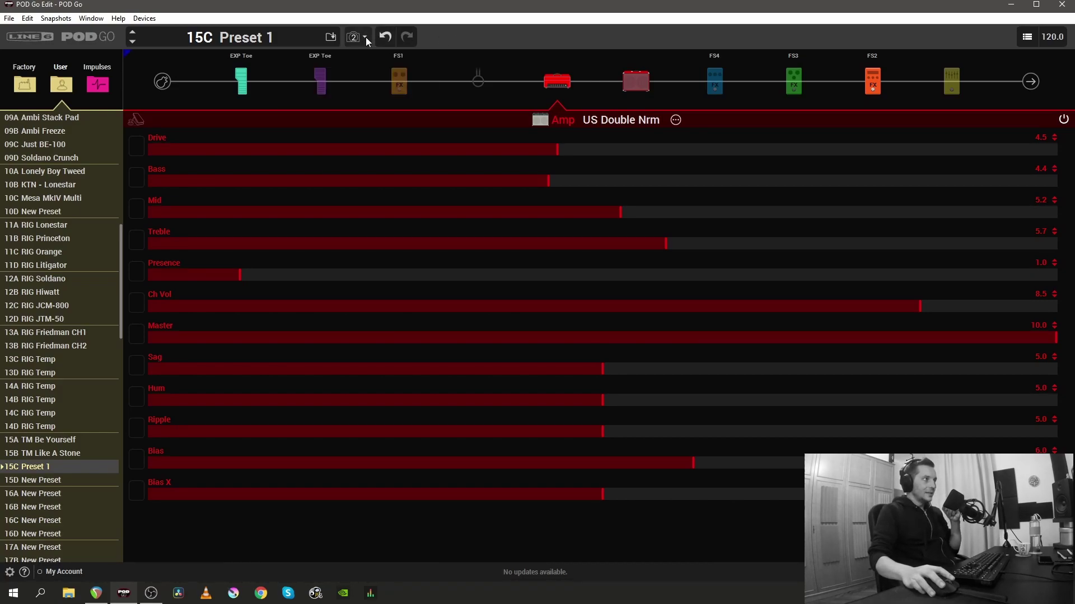
pyautogui.click(365, 38)
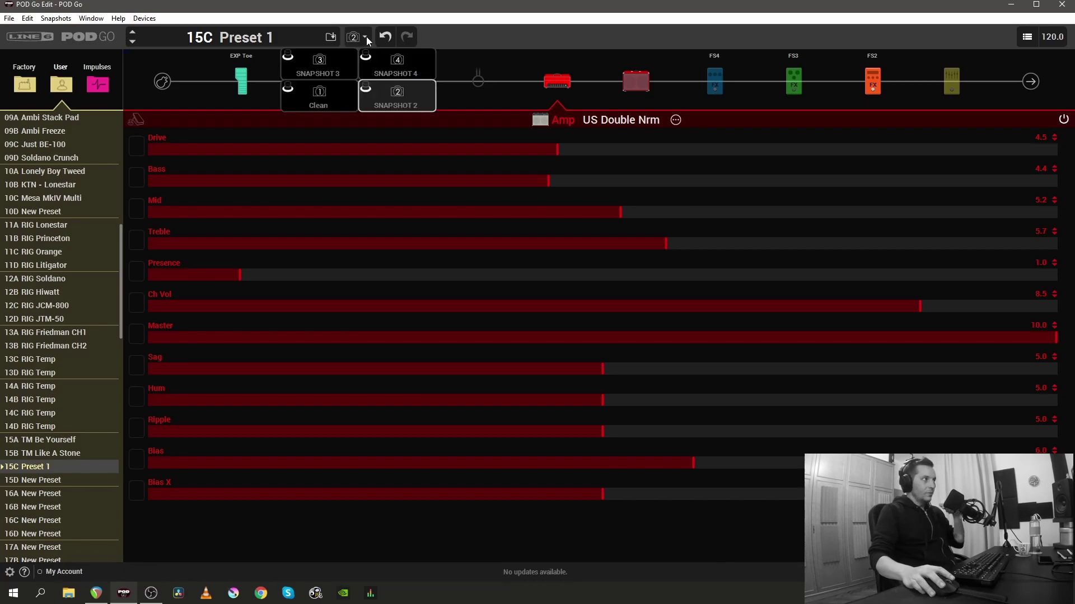
pyautogui.doubleClick(399, 106)
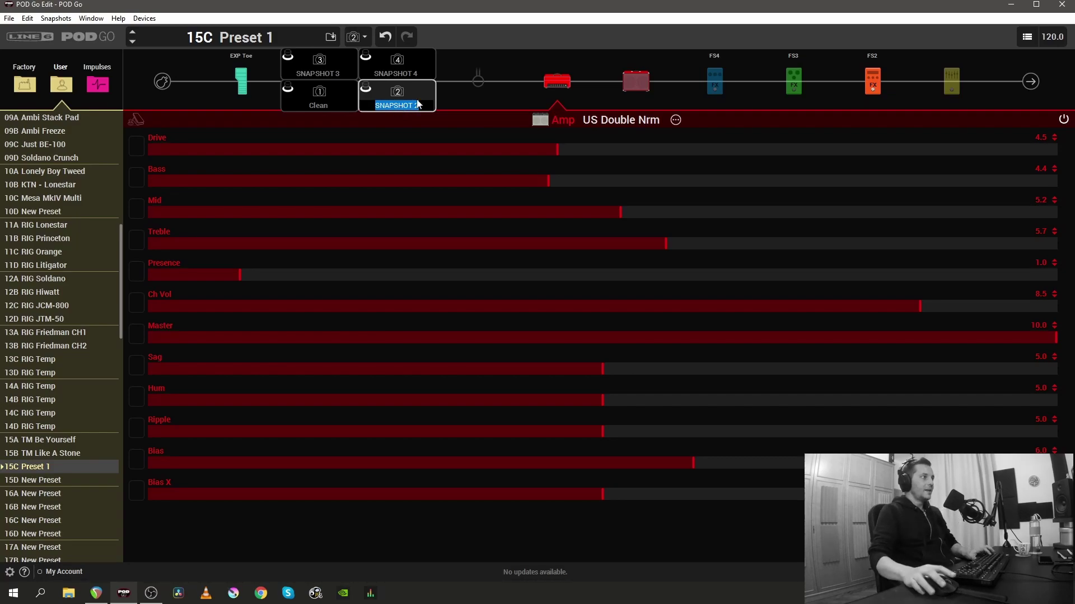
pyautogui.click(398, 81)
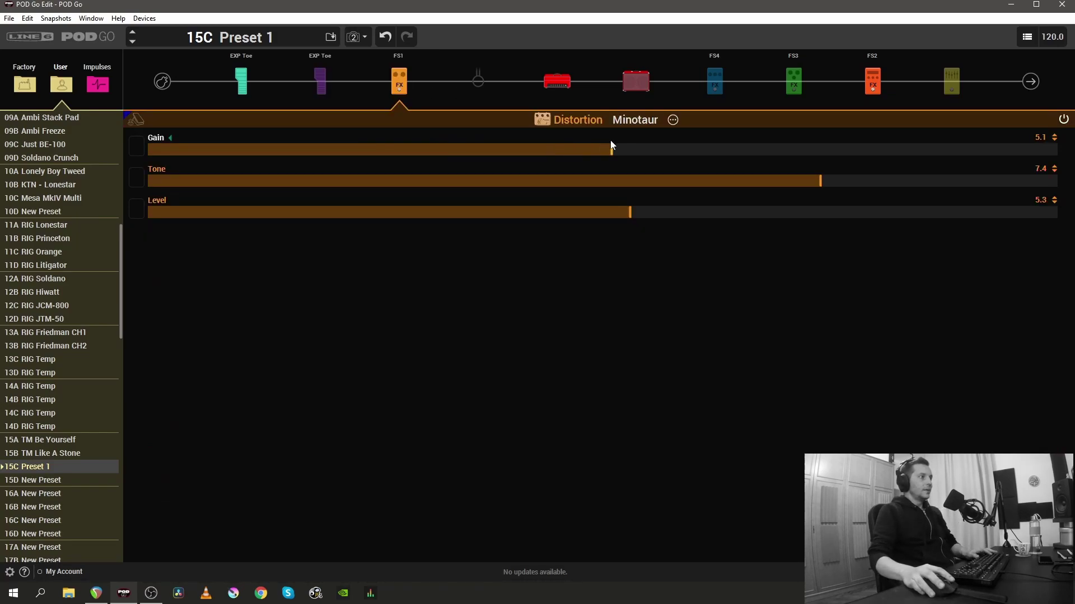
pyautogui.click(365, 39)
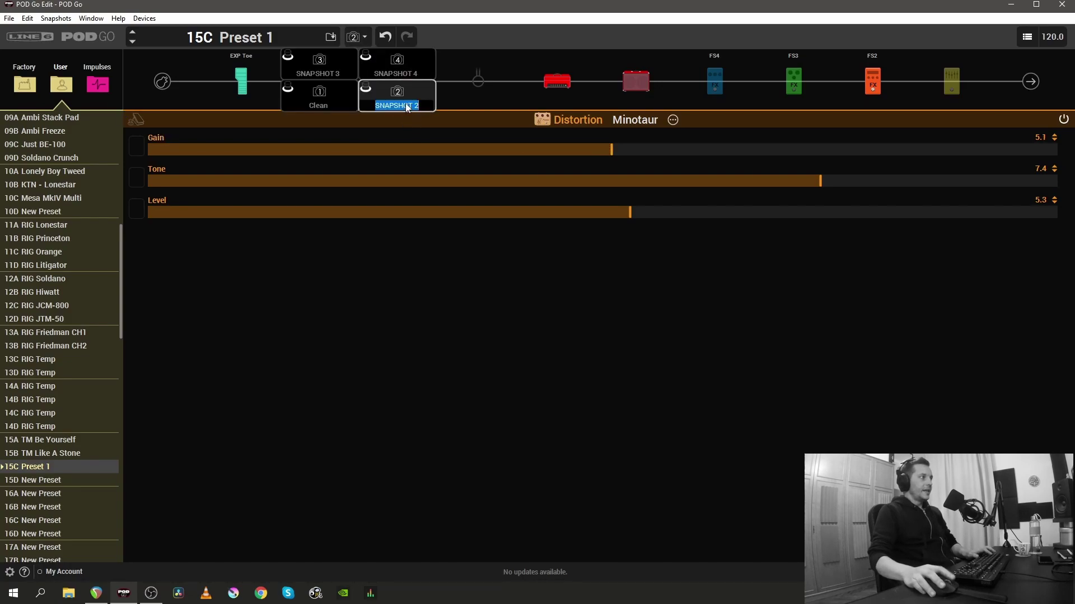
pyautogui.write('Crunch')
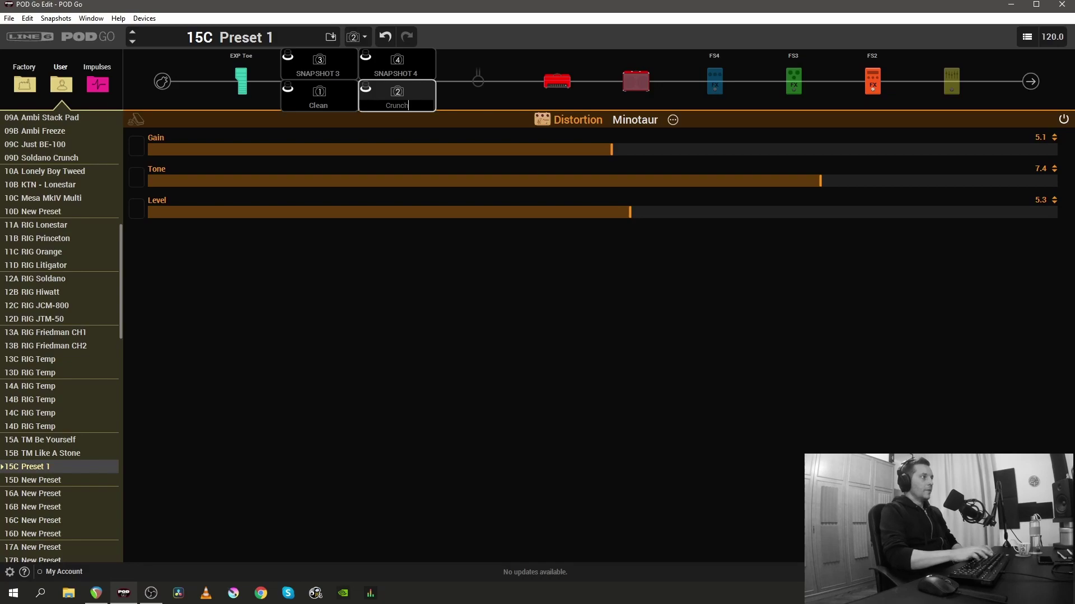
pyautogui.press('Return')
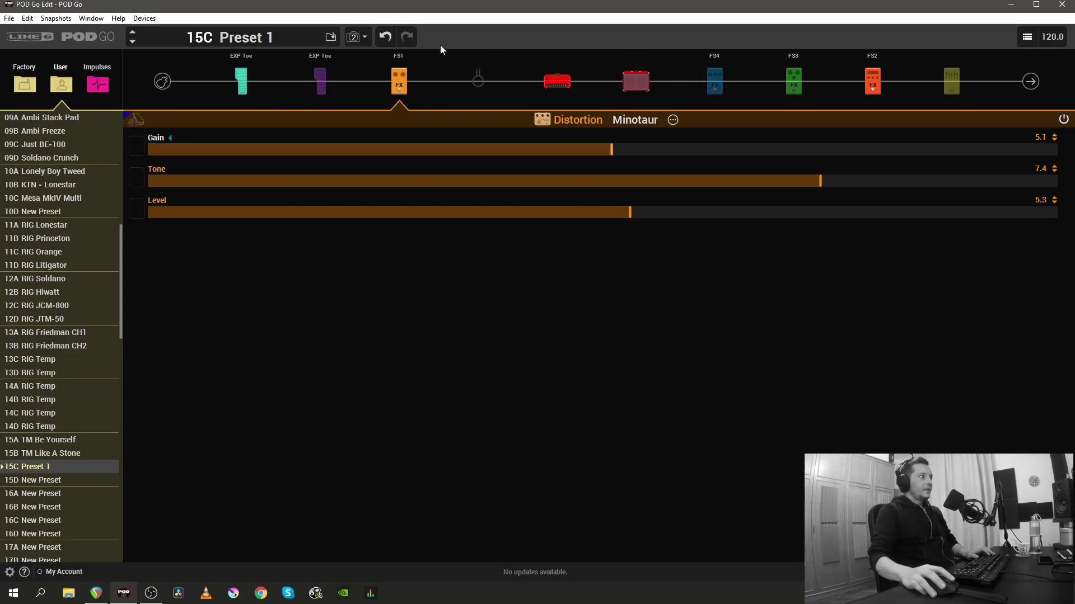
# In snapshot 3, turn on the Optical Trem and name it 'Crunch Mod'.
pyautogui.click(364, 37)
pyautogui.click(319, 70)
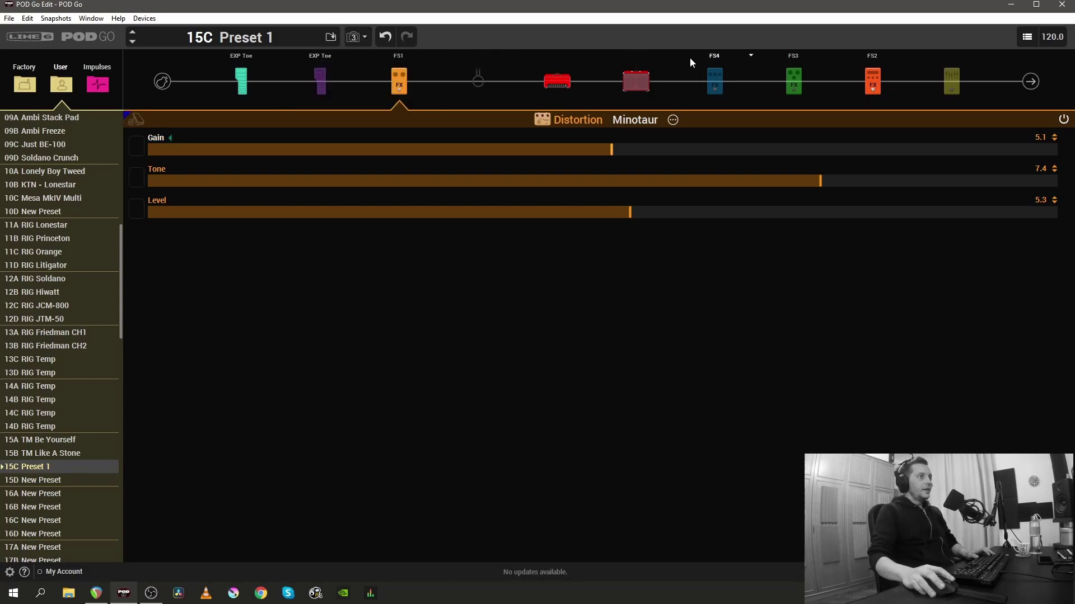
pyautogui.click(708, 63)
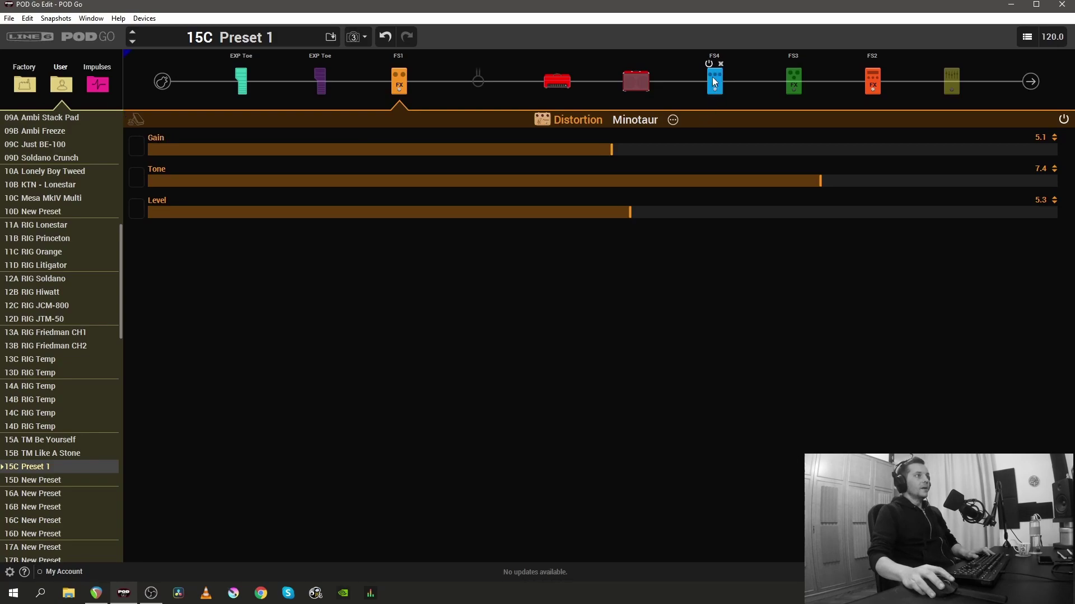
pyautogui.click(715, 82)
pyautogui.click(551, 82)
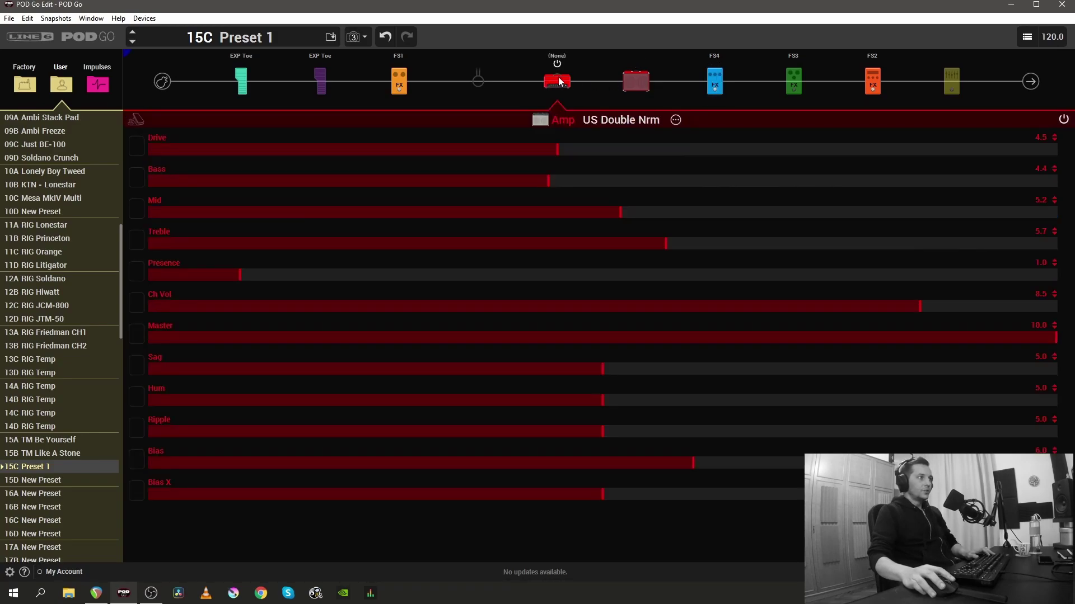
pyautogui.click(365, 38)
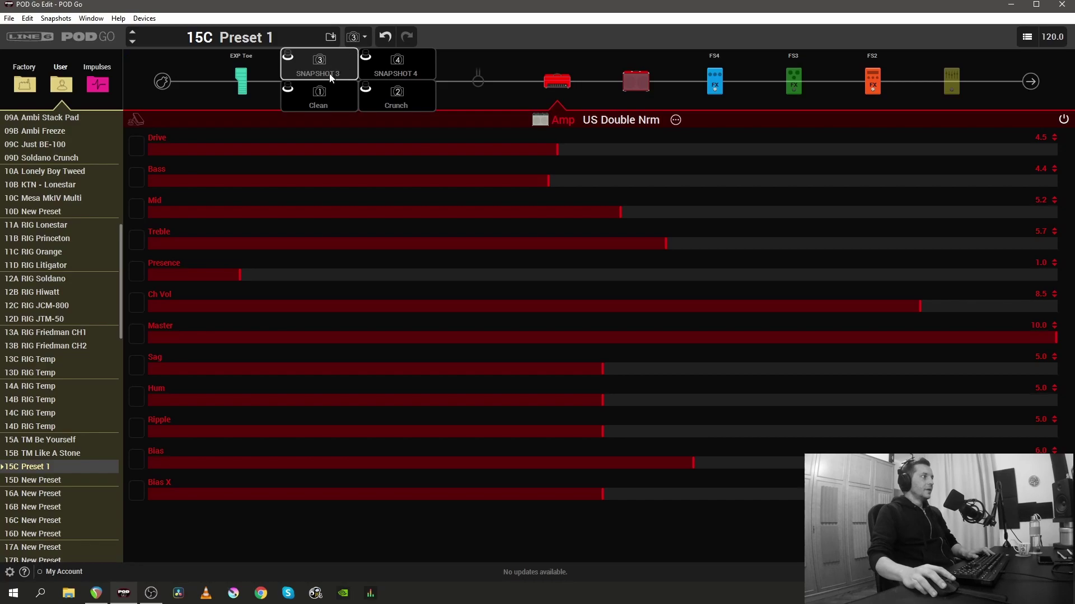
pyautogui.doubleClick(308, 73)
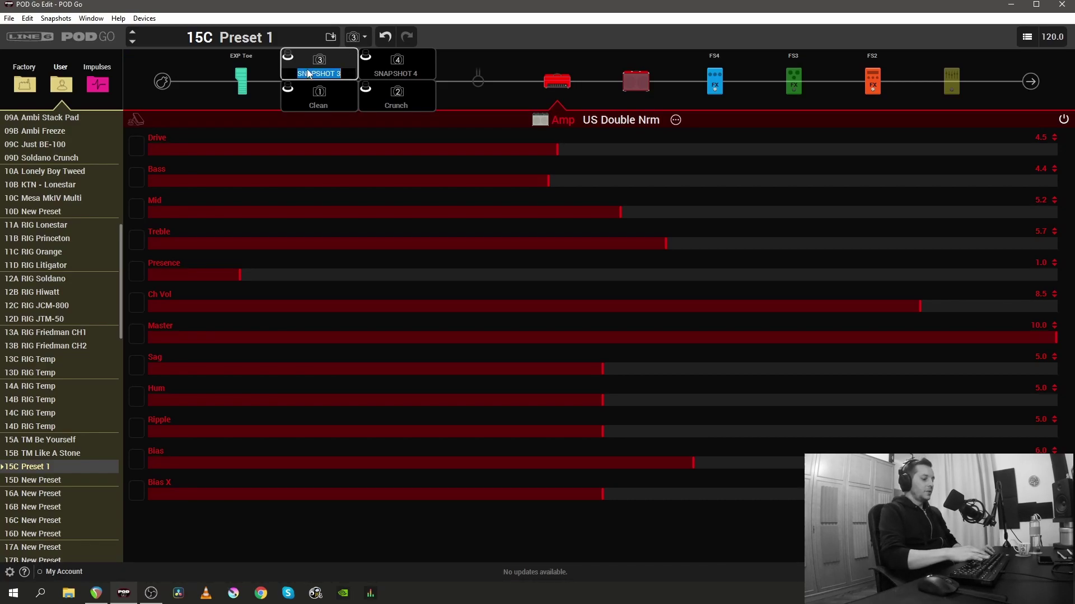
pyautogui.write('Cru')
pyautogui.write('nch')
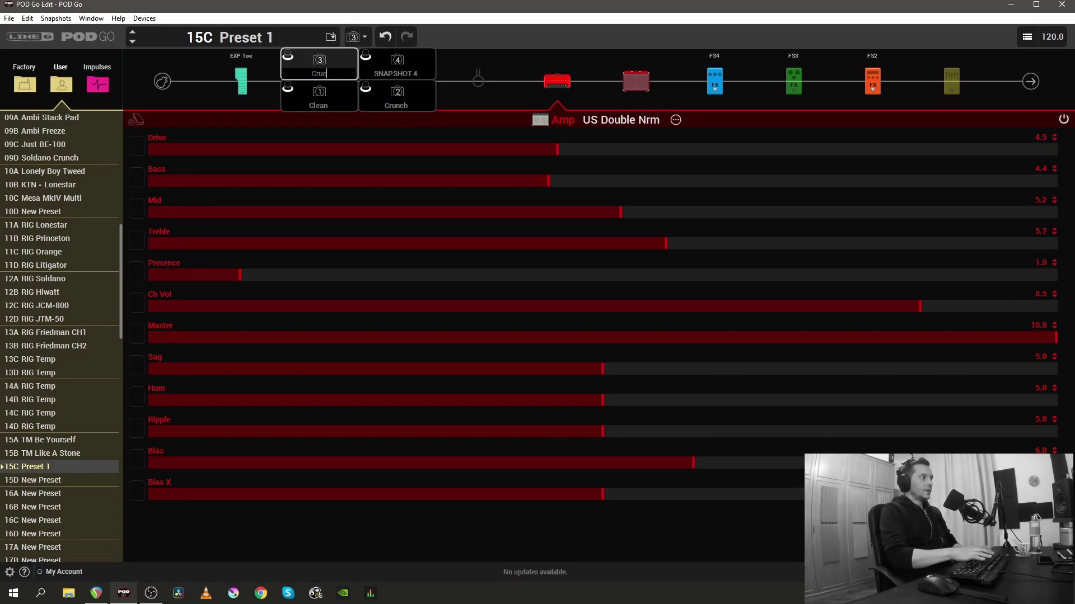
pyautogui.write(' Mod')
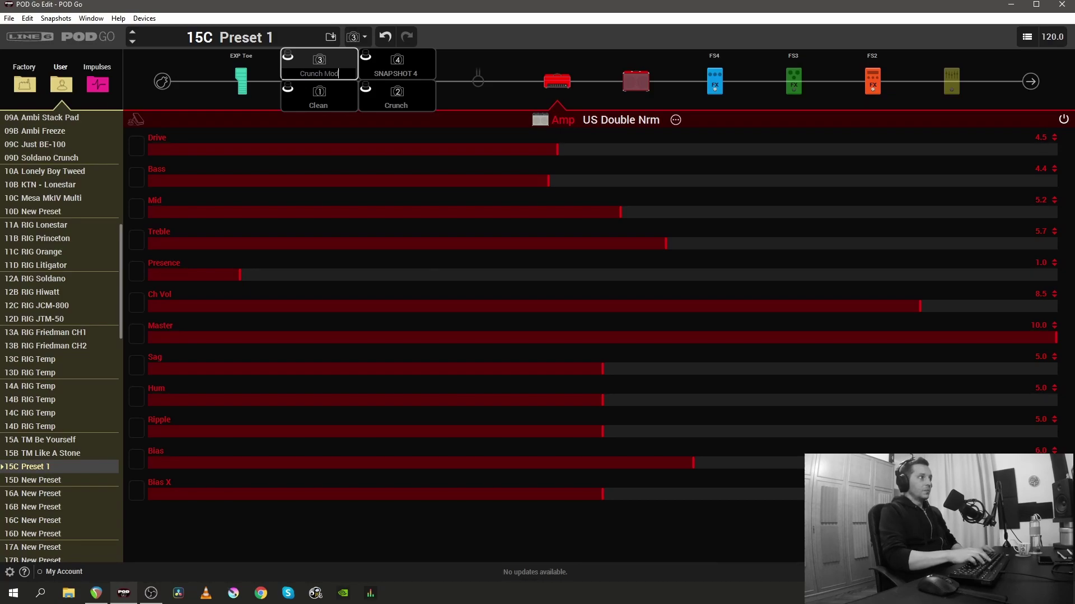
pyautogui.press('Return')
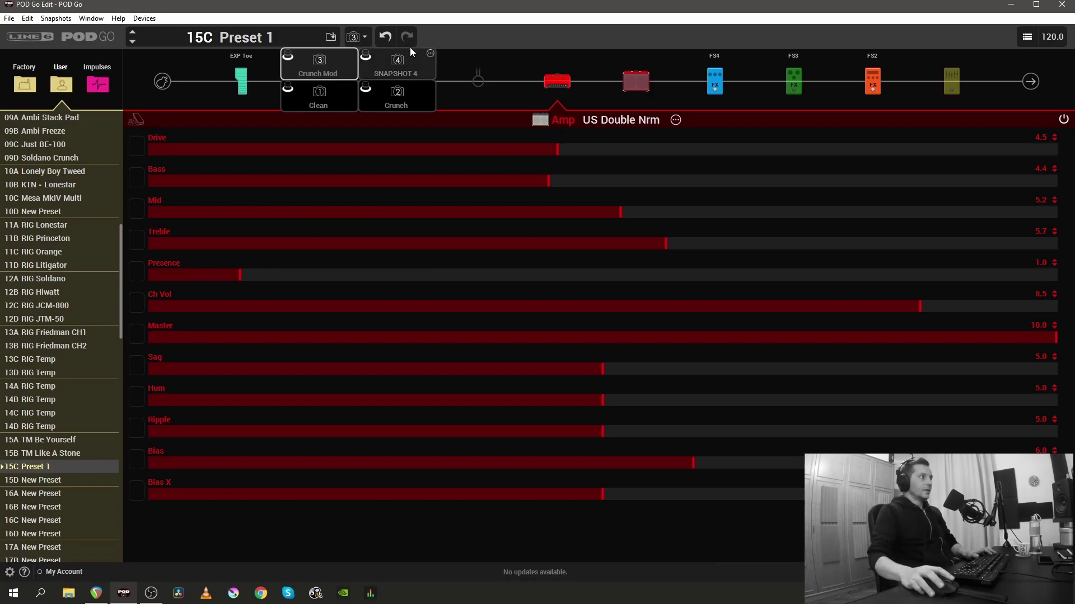
# In snapshot 4, enable the FS3 effect block and name it 'Lead w/Dly'.
pyautogui.click(360, 38)
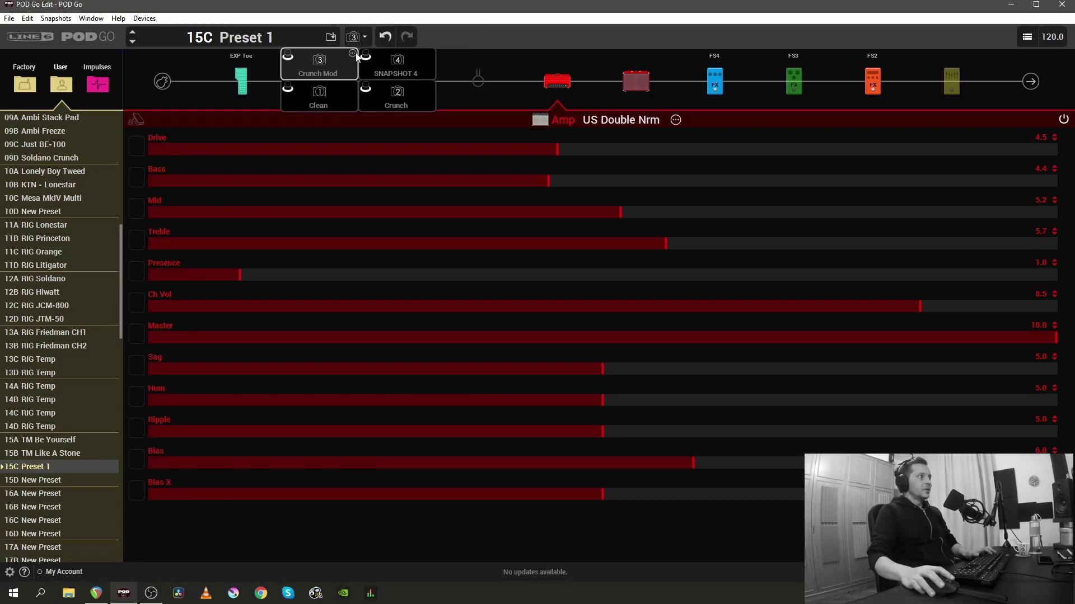
pyautogui.click(391, 56)
pyautogui.click(788, 64)
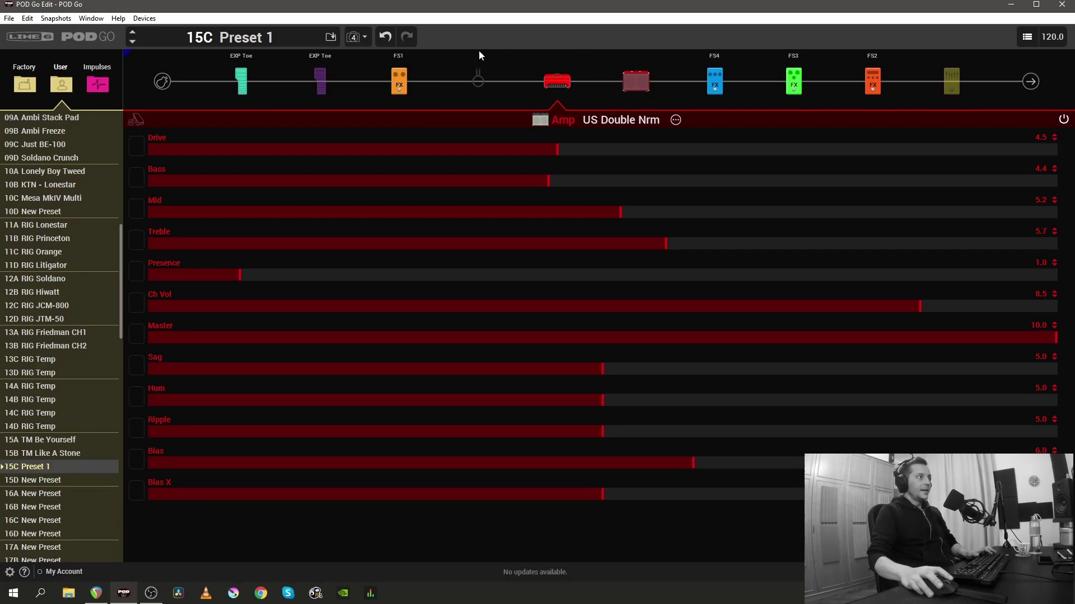
pyautogui.click(366, 39)
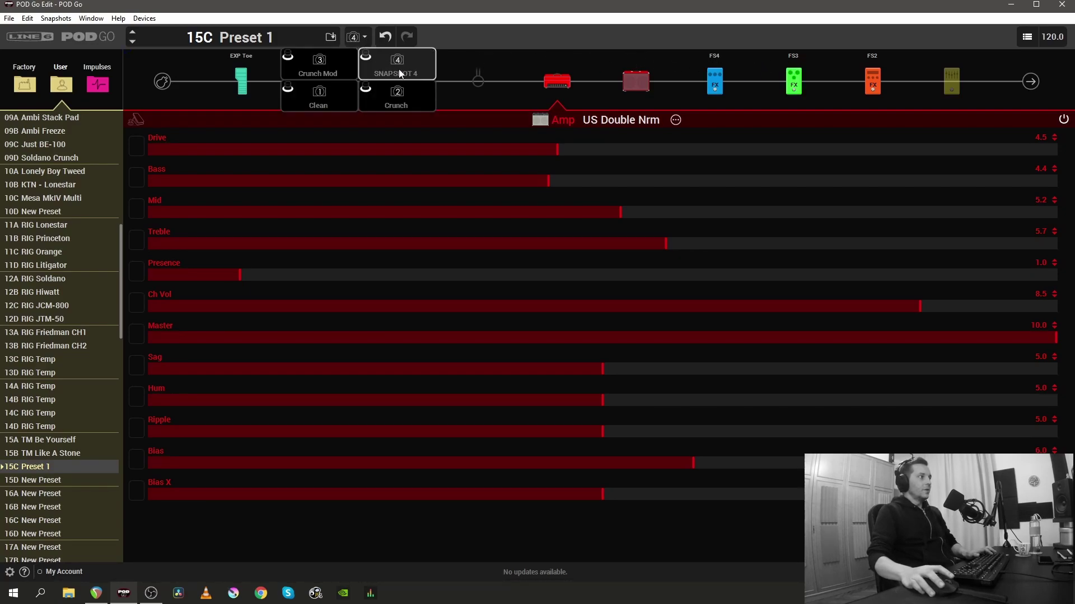
pyautogui.doubleClick(397, 74)
pyautogui.write('Lead W')
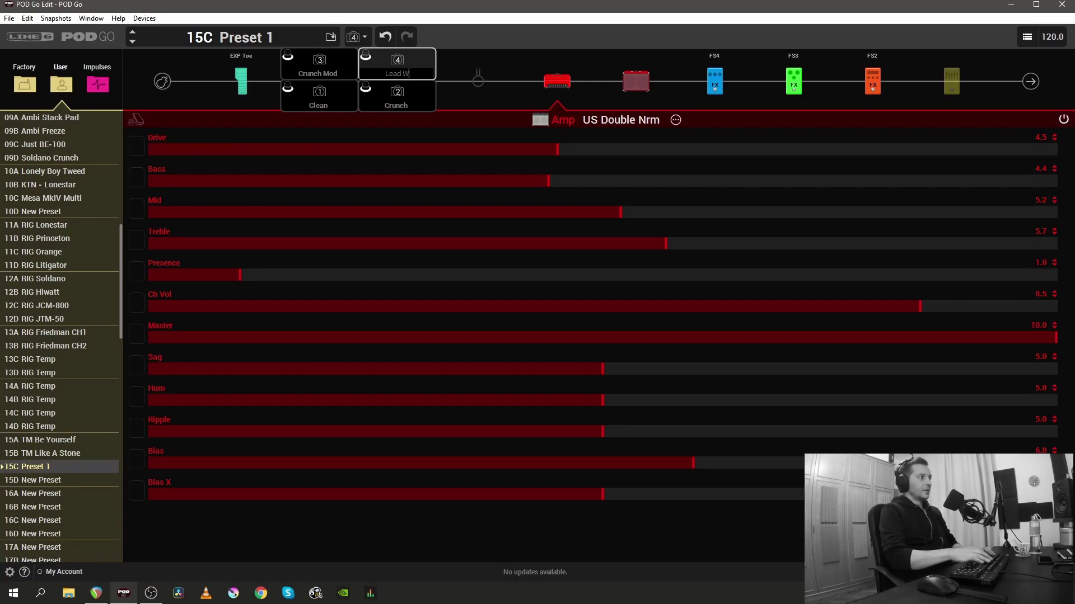
pyautogui.press('BackSpace')
pyautogui.write('w')
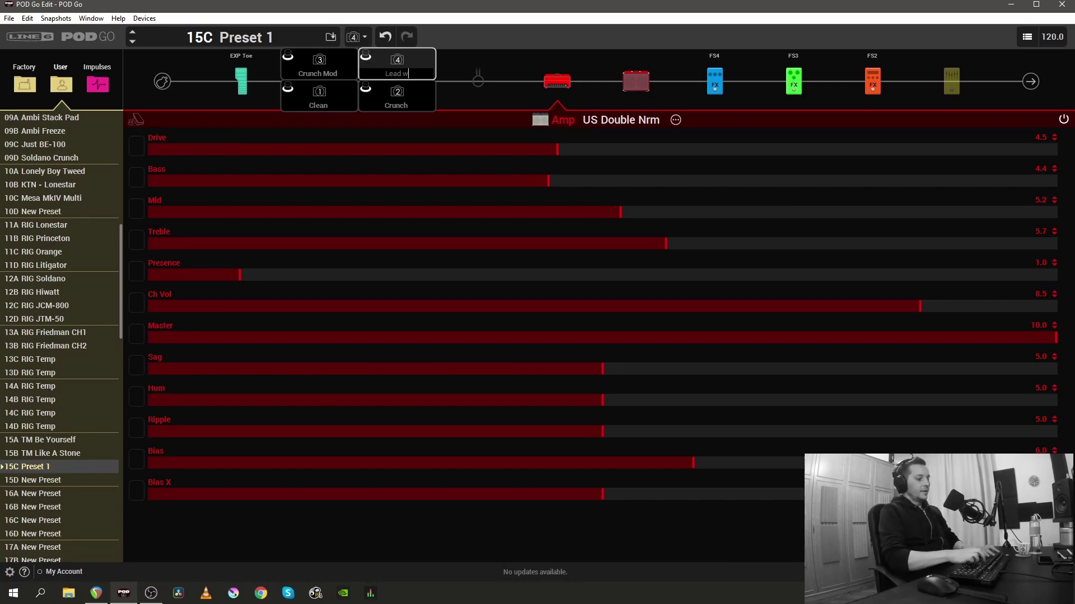
pyautogui.write('/D')
pyautogui.press('Return')
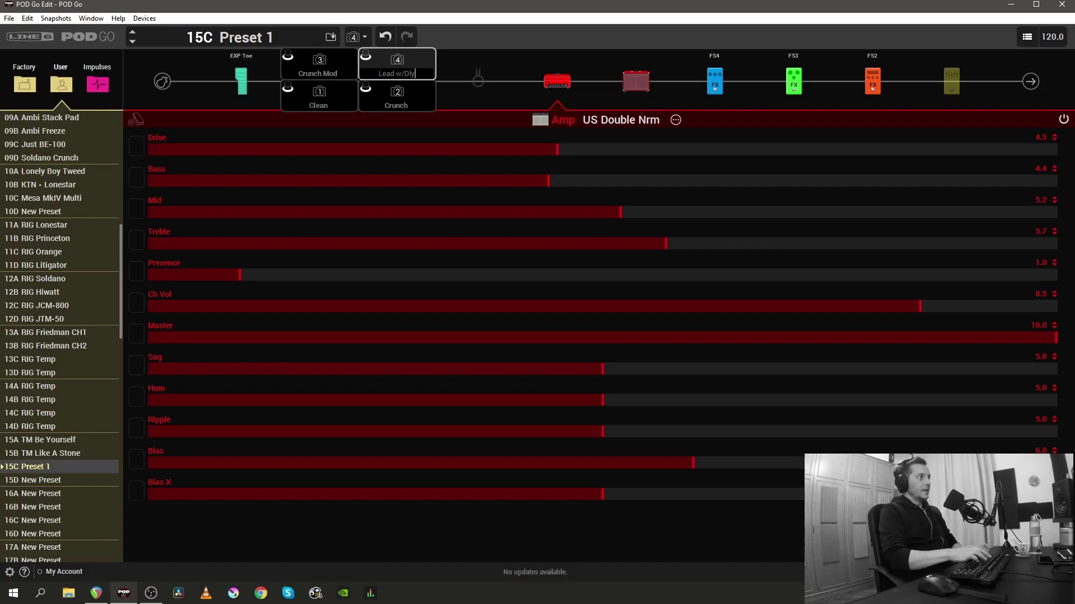
pyautogui.click(595, 42)
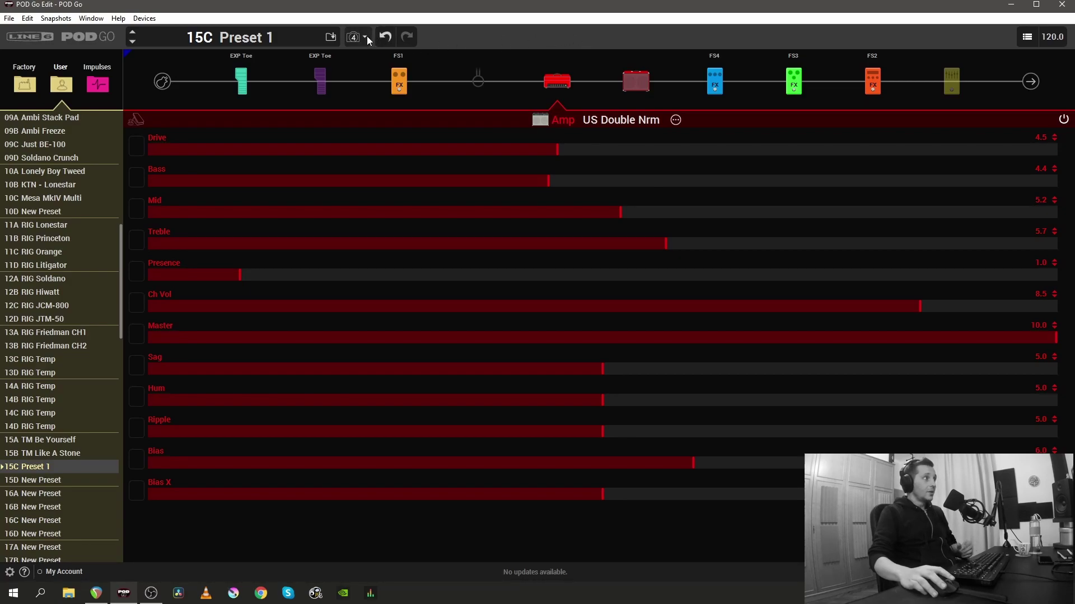
# Save Preset 1 to the library and return to snapshot 1.
pyautogui.click(330, 37)
pyautogui.click(581, 454)
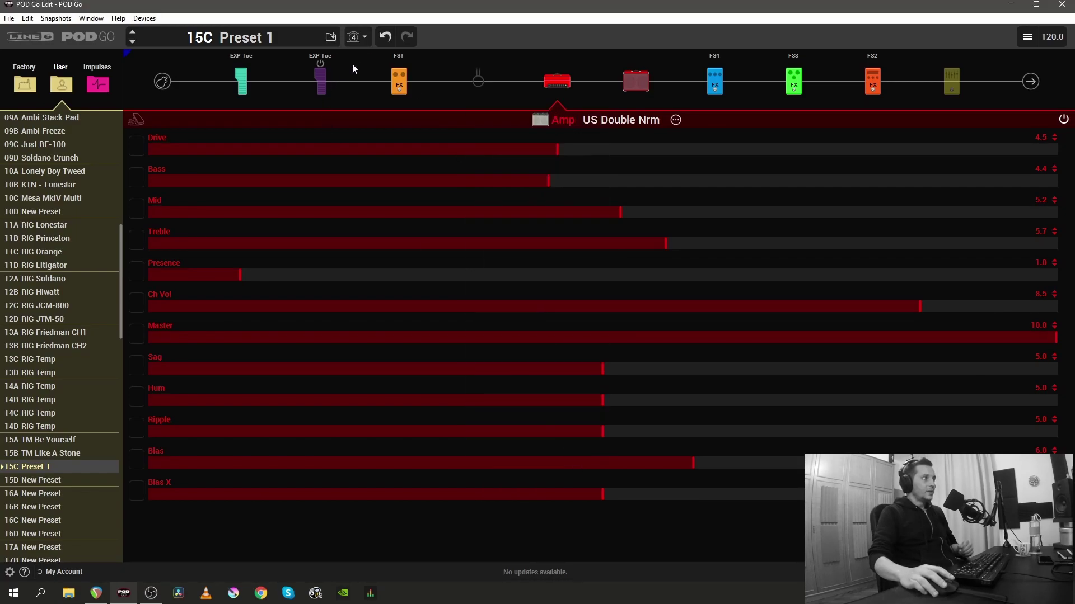
pyautogui.click(365, 38)
pyautogui.click(327, 98)
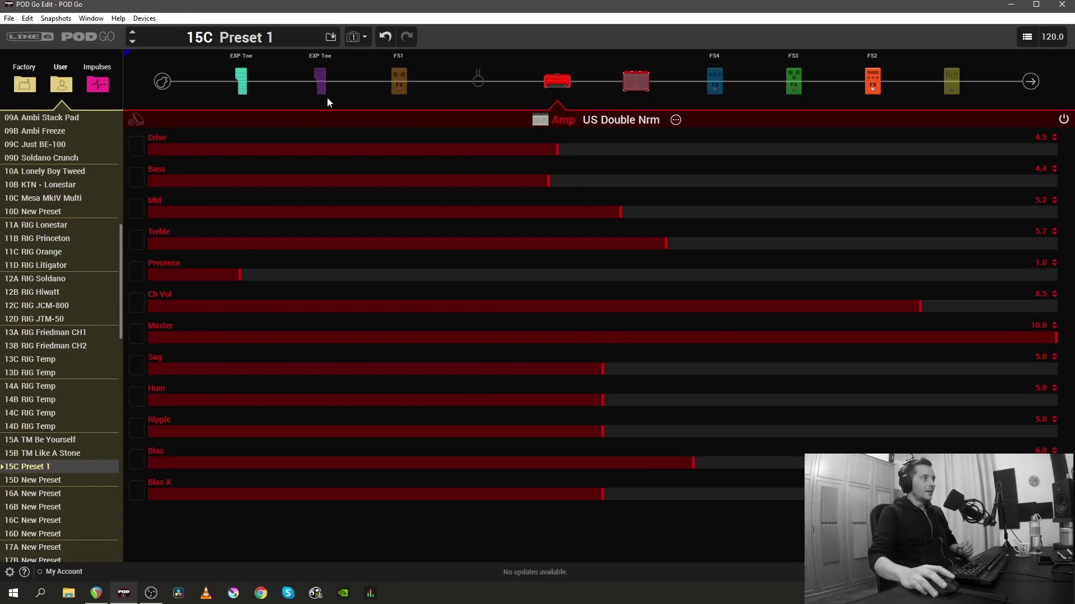
# Colour the Clean snapshot green and the Crunch snapshot dark orange.
pyautogui.click(366, 38)
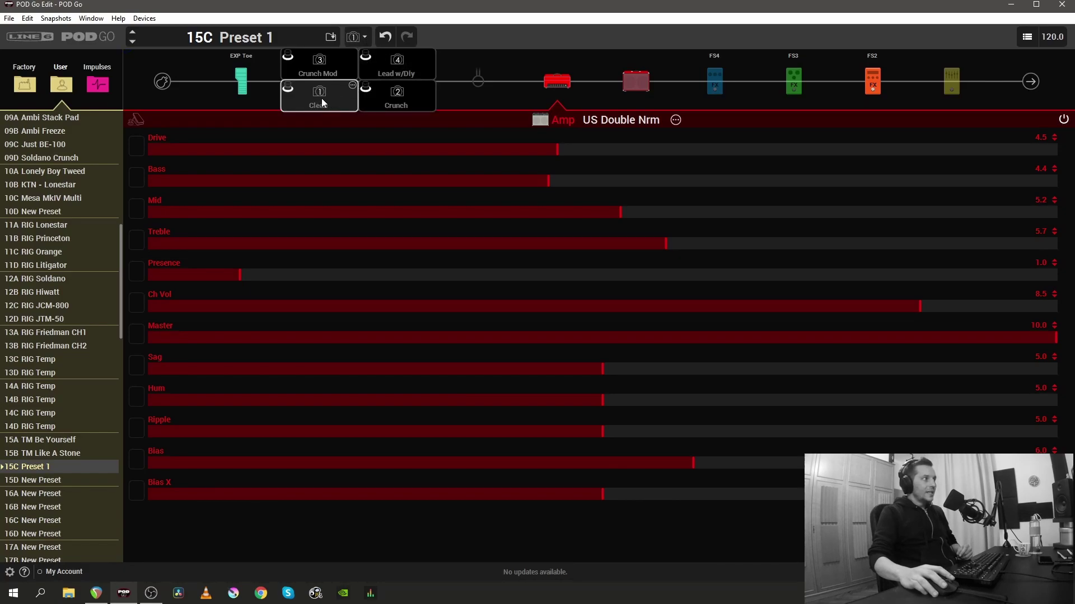
pyautogui.click(352, 86)
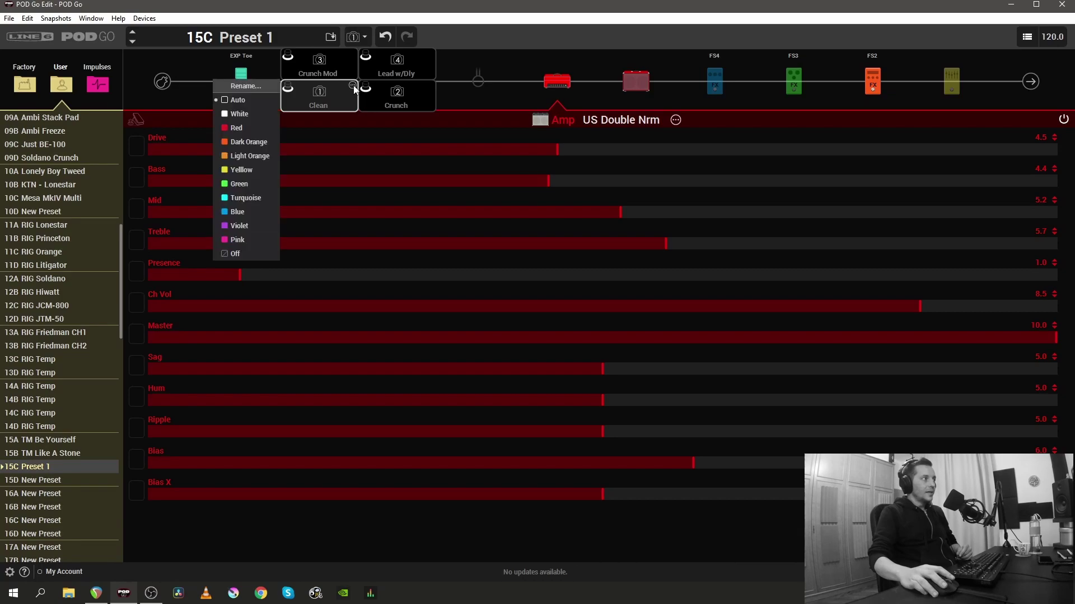
pyautogui.click(250, 183)
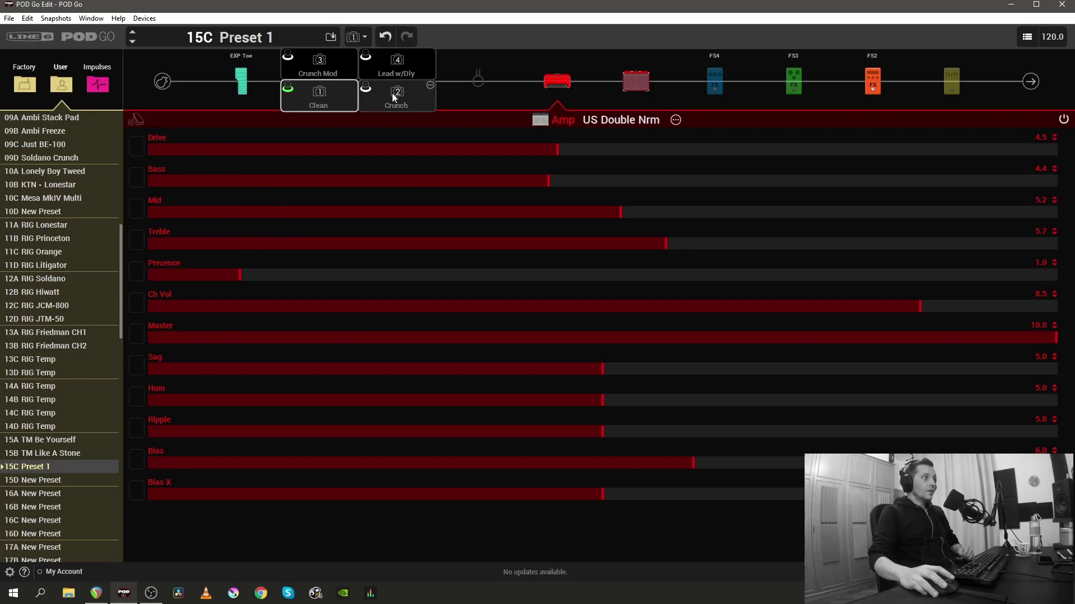
pyautogui.click(399, 96)
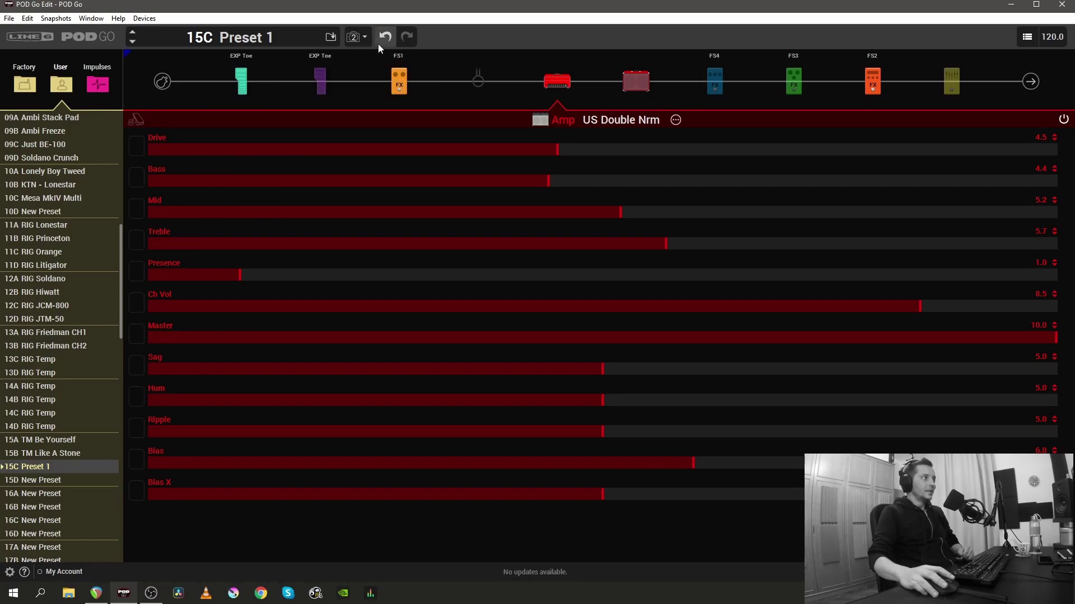
pyautogui.click(364, 39)
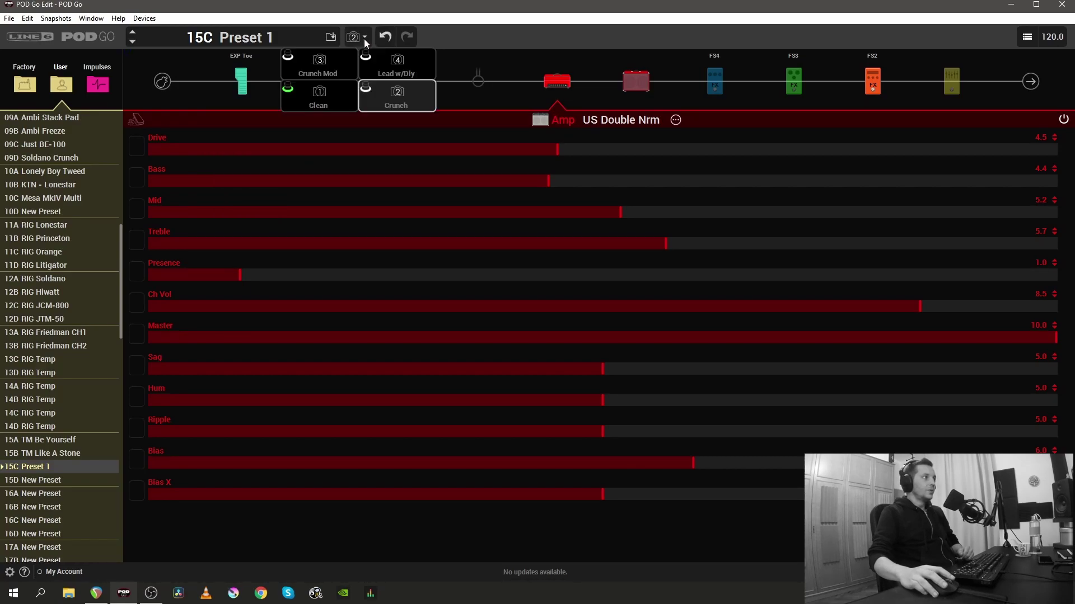
pyautogui.click(429, 85)
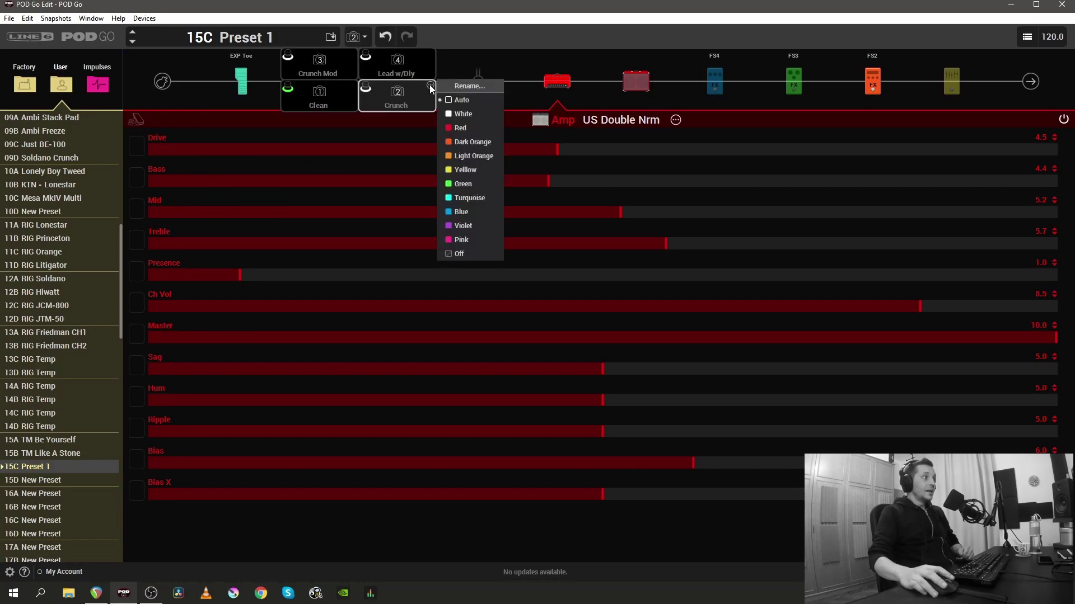
pyautogui.click(465, 145)
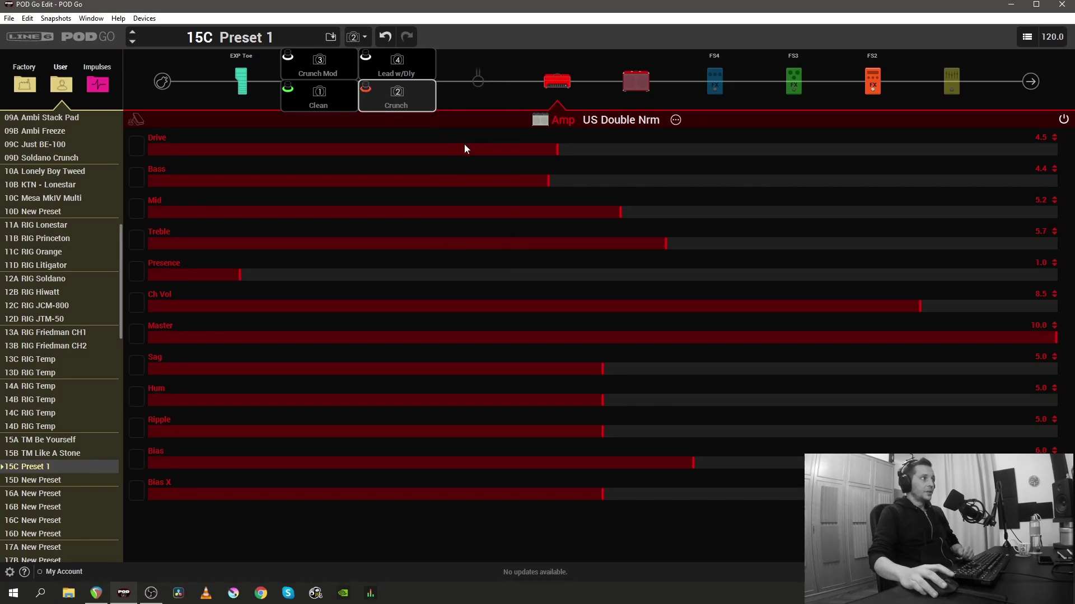
# Colour the Crunch Mod snapshot blue and the Lead w/Dly snapshot red.
pyautogui.click(352, 55)
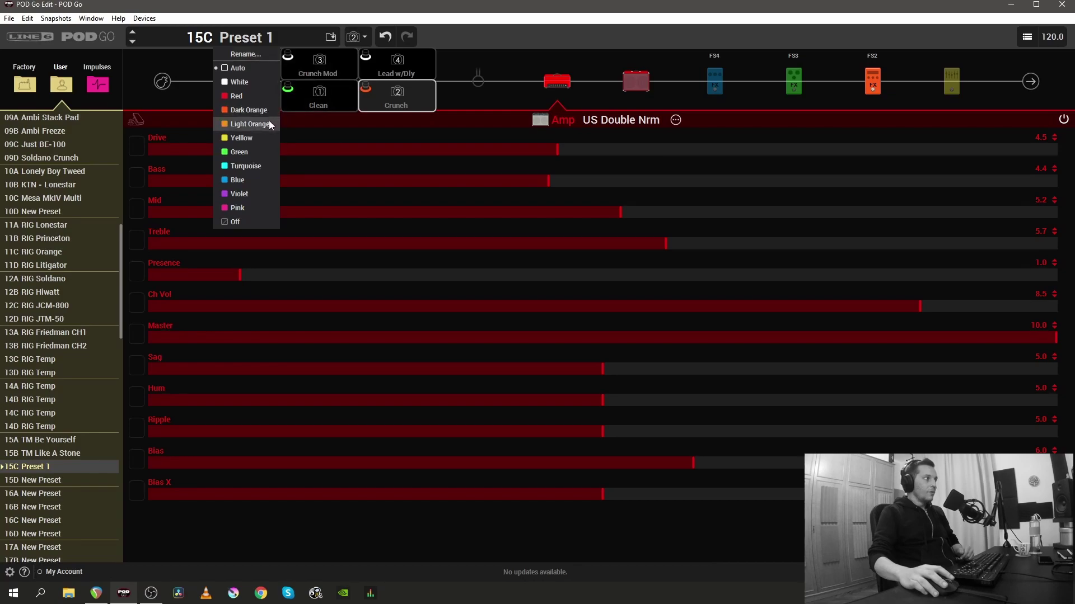
pyautogui.click(246, 180)
pyautogui.click(318, 64)
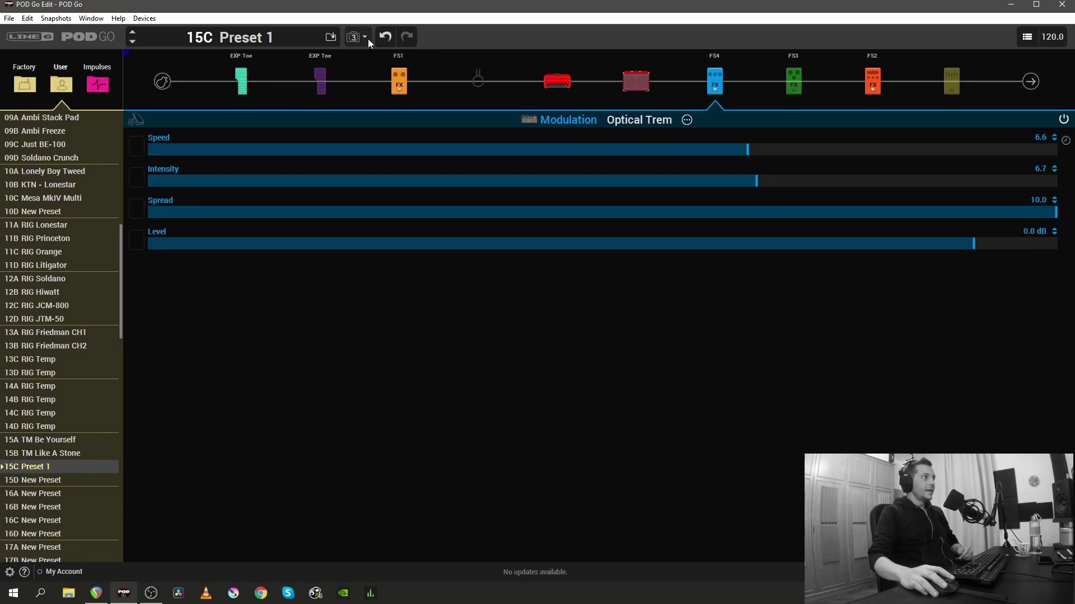
pyautogui.click(368, 38)
pyautogui.click(387, 63)
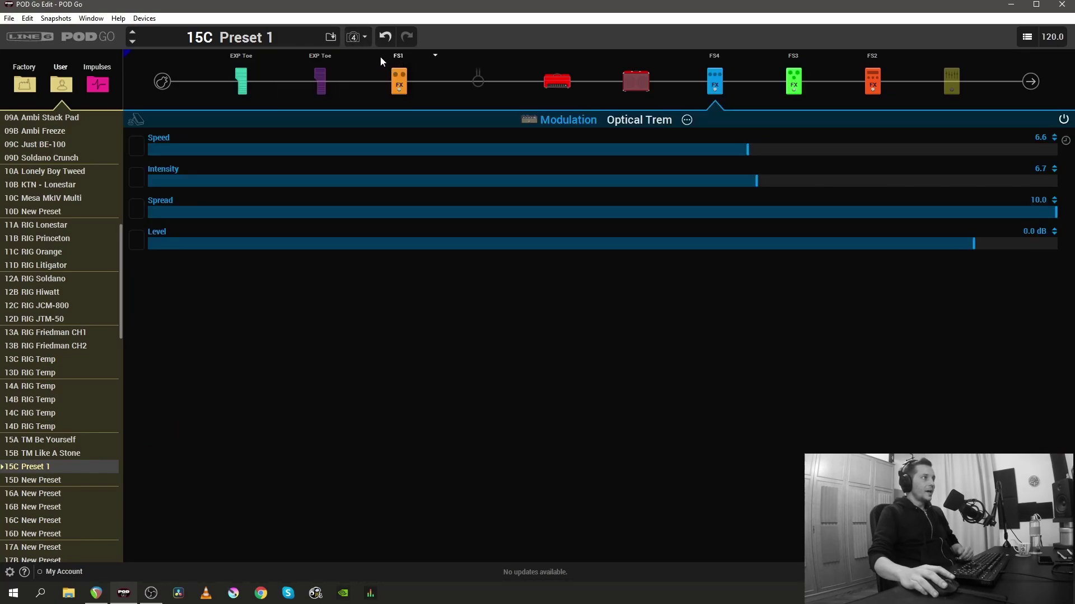
pyautogui.click(365, 36)
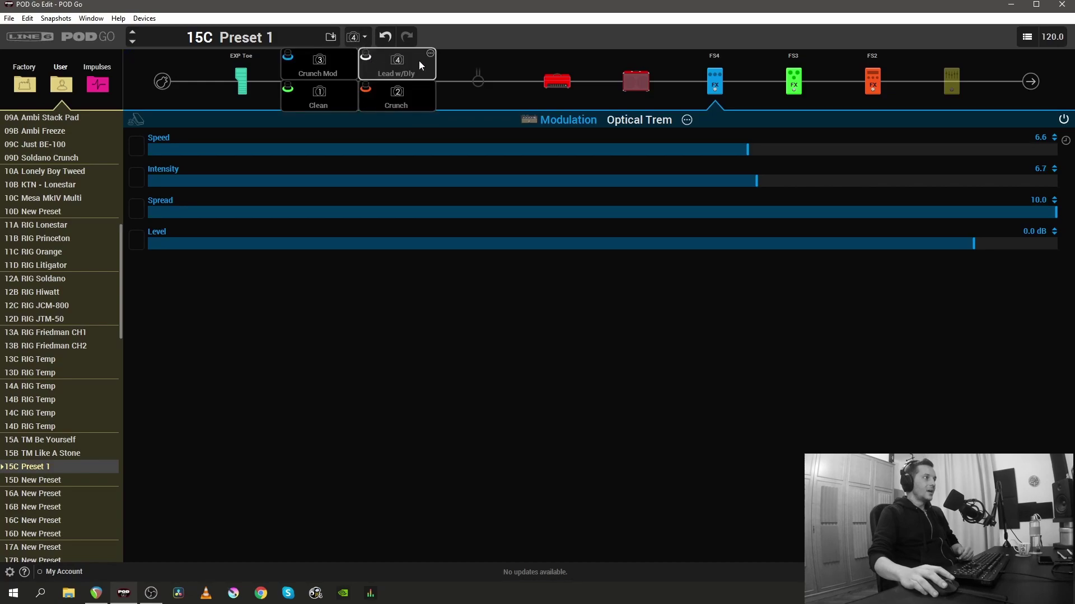
pyautogui.click(430, 54)
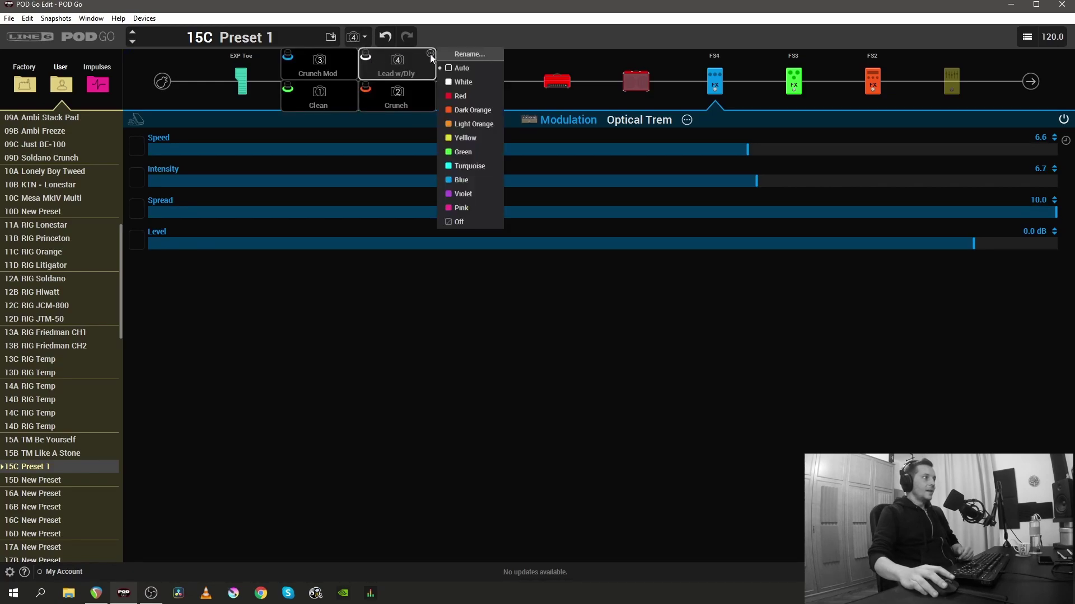
pyautogui.click(448, 94)
pyautogui.click(352, 75)
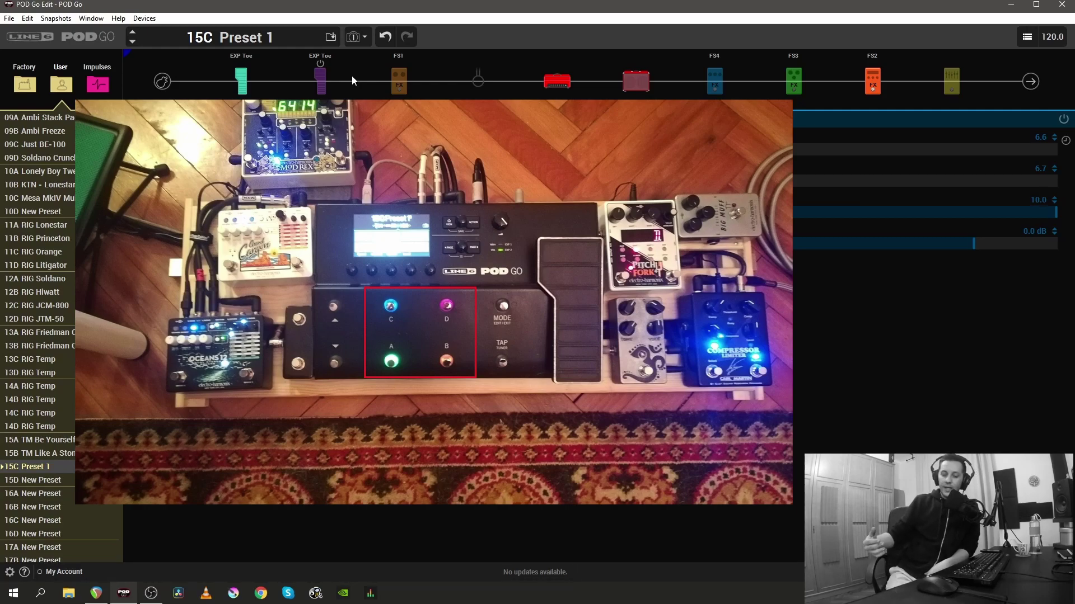
# Display the US Double Nrm amp's parameters: Drive 4.5, Bass 4.4, Mid 5.2, Master 10.0.
pyautogui.click(556, 82)
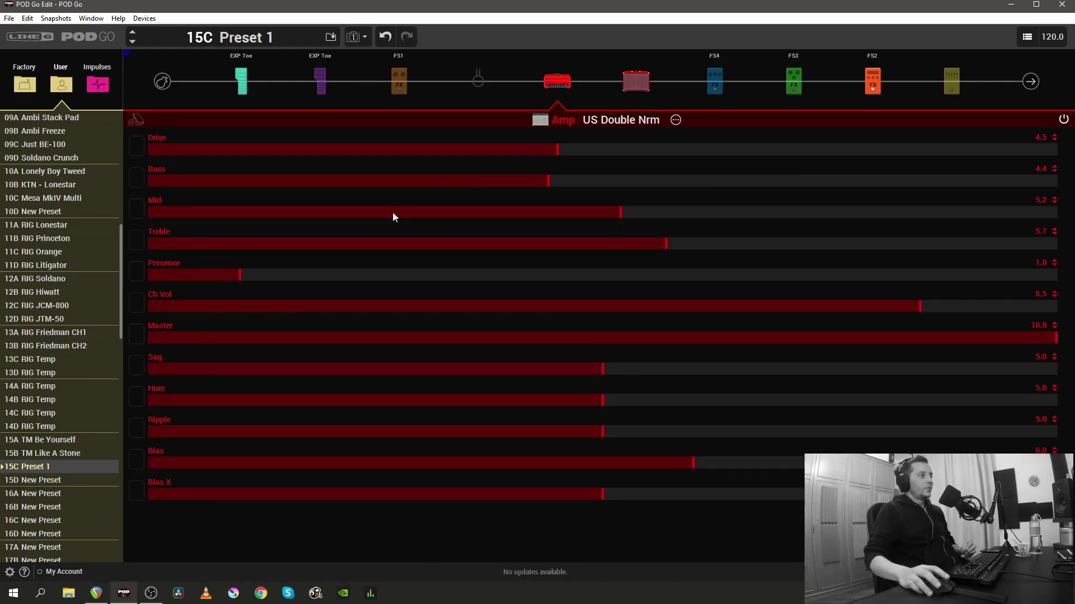
# Load 15D New Preset from the User list and view its 2x12 Double C12N cab with 121 Ribbon mic.
pyautogui.scroll(-5, 94, 463)
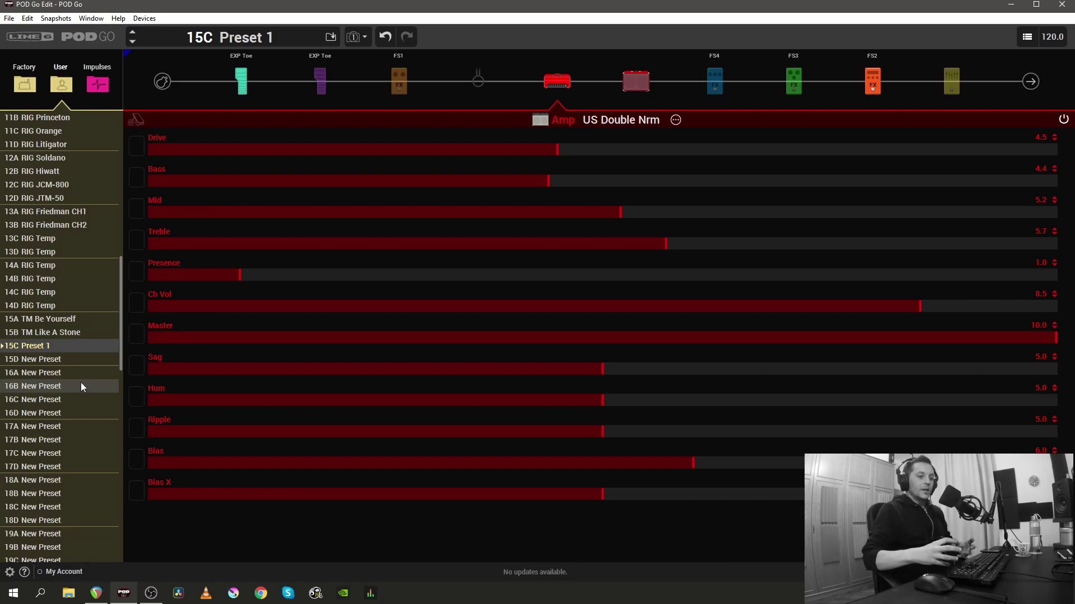
pyautogui.click(45, 359)
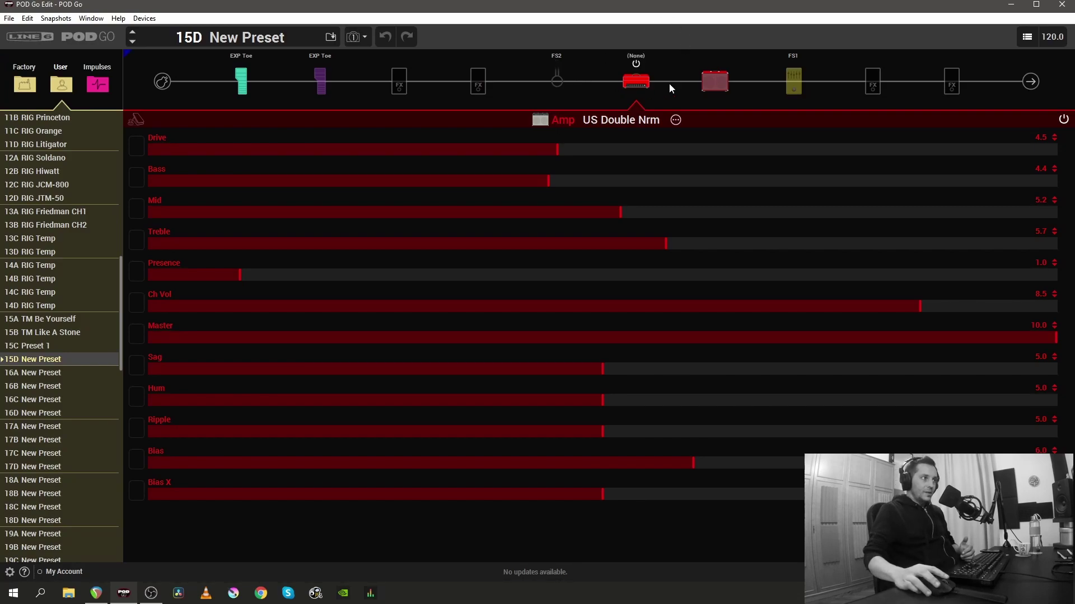
pyautogui.click(713, 83)
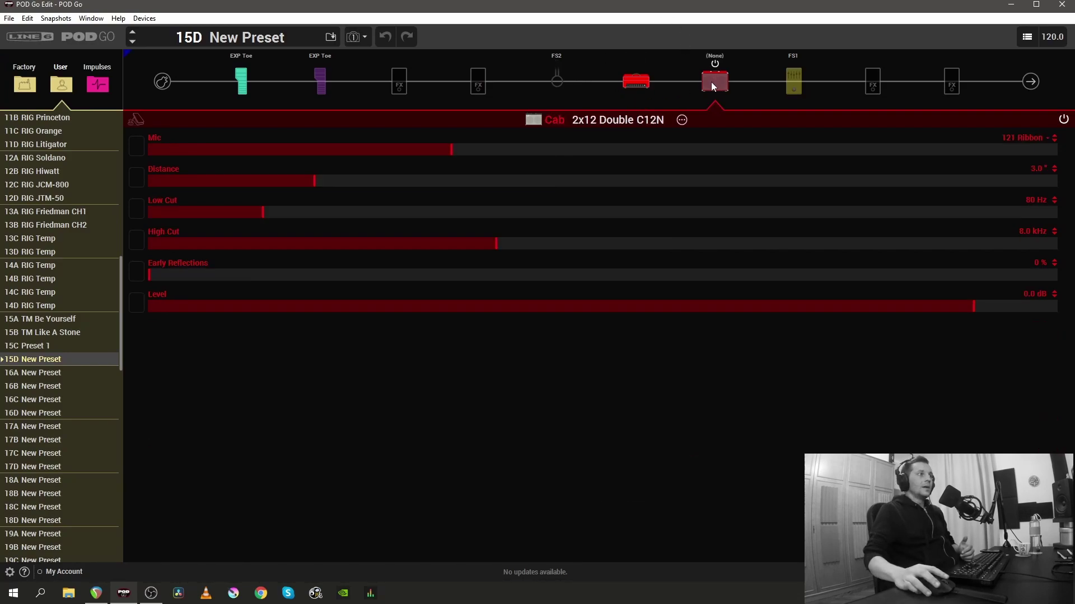
# Load preset 13C RIG Temp and inspect its Stereo FX Loop, Parametric EQ, Room reverb and Simple Delay blocks.
pyautogui.click(96, 240)
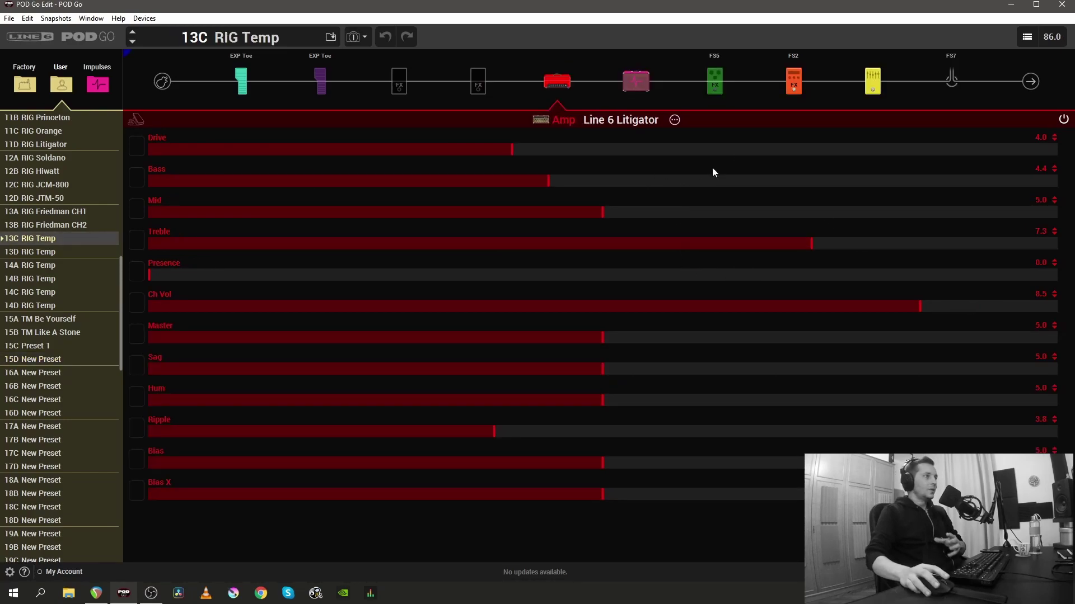
pyautogui.click(941, 86)
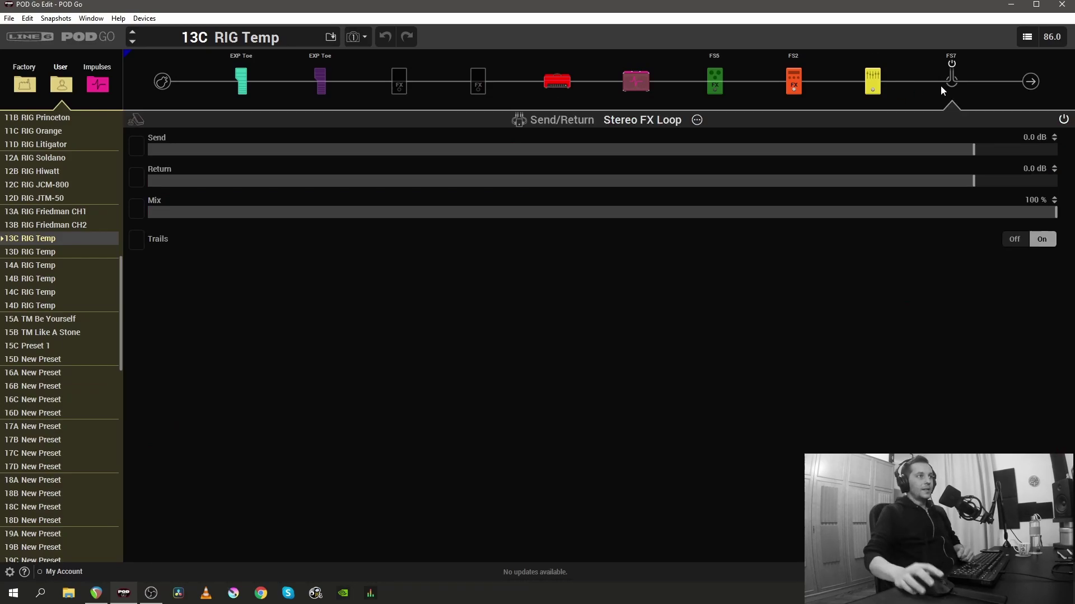
pyautogui.click(876, 76)
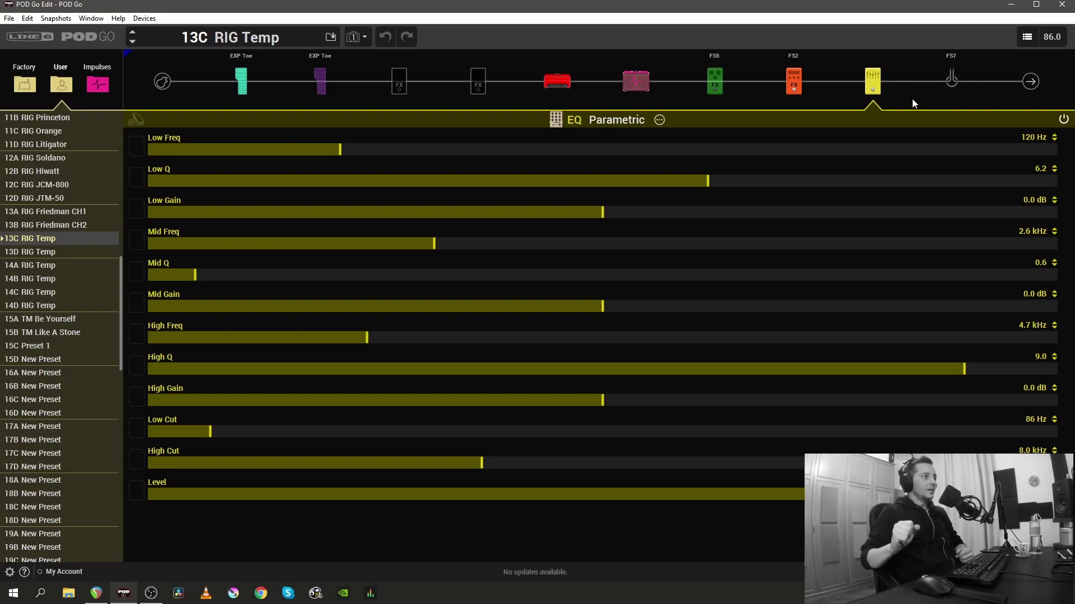
pyautogui.click(792, 84)
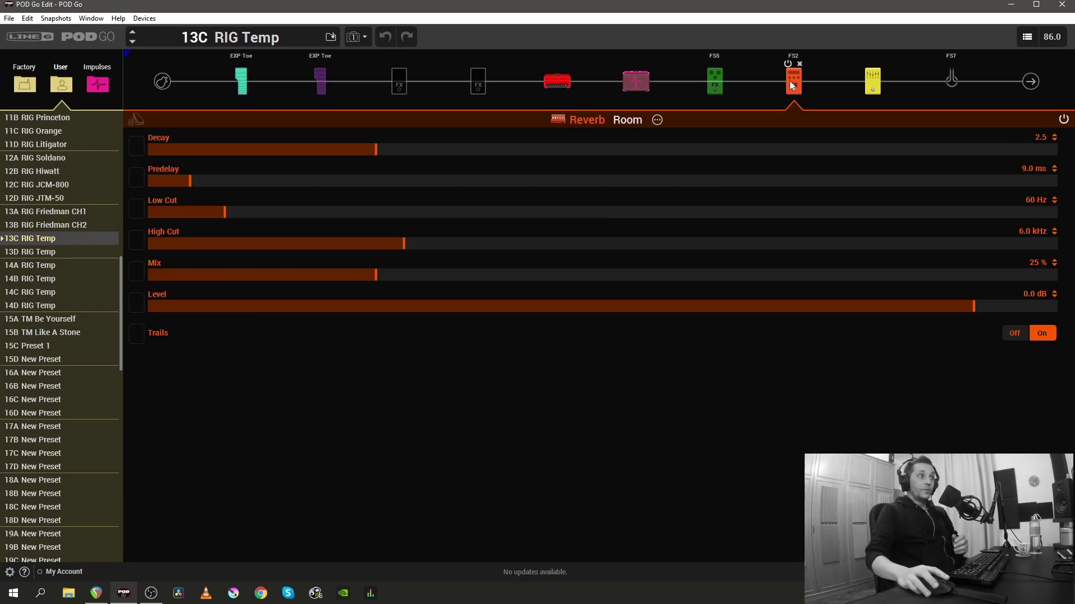
pyautogui.click(718, 82)
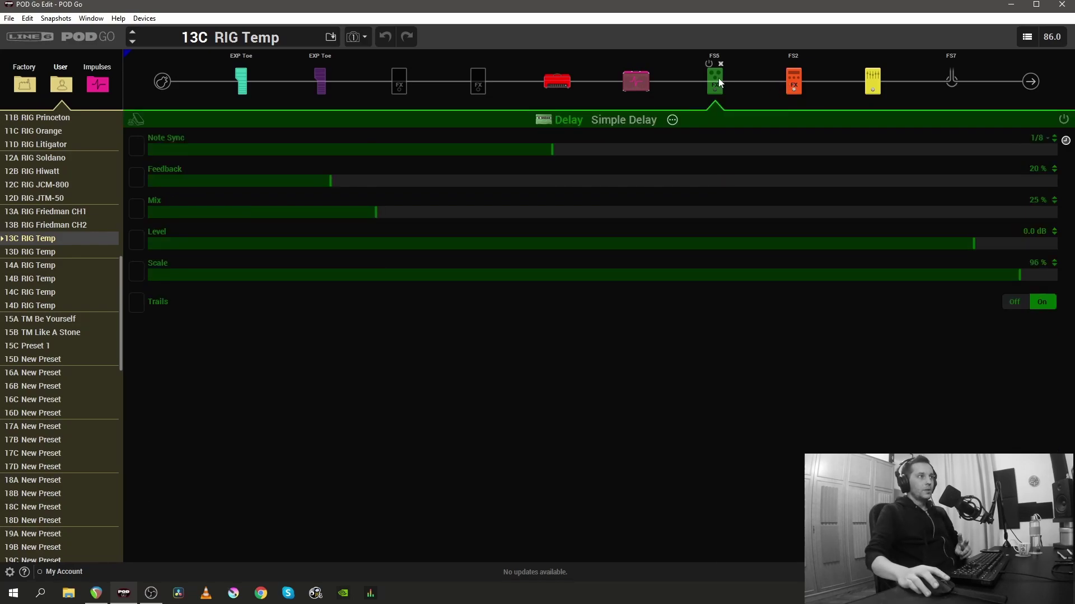
pyautogui.moveTo(793, 82)
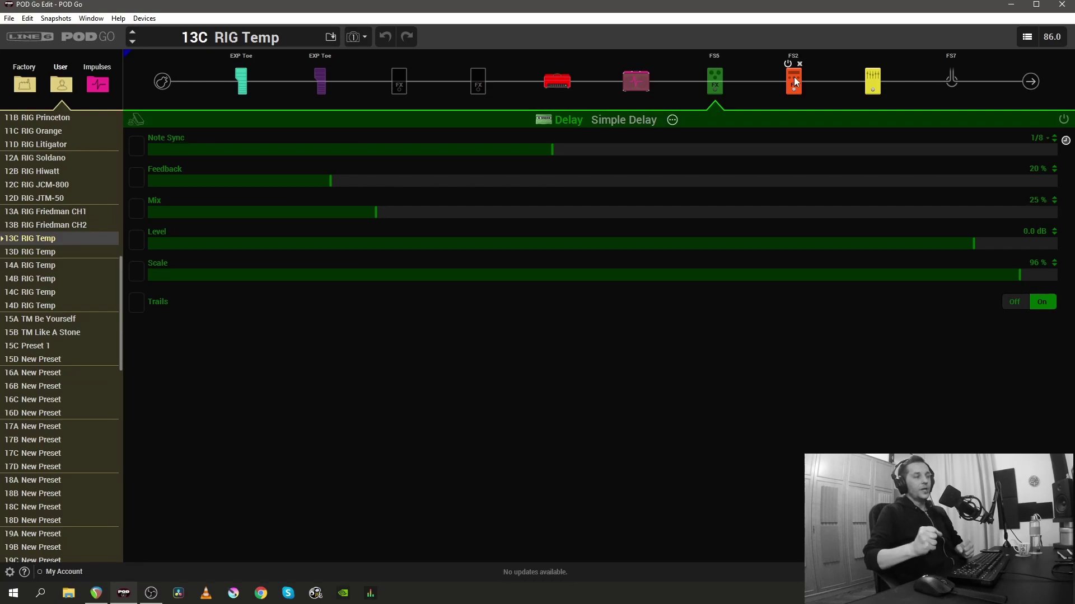
# Browse the amp model grid for US Double Nrm, trial Brit 2204, then undo back.
pyautogui.click(556, 81)
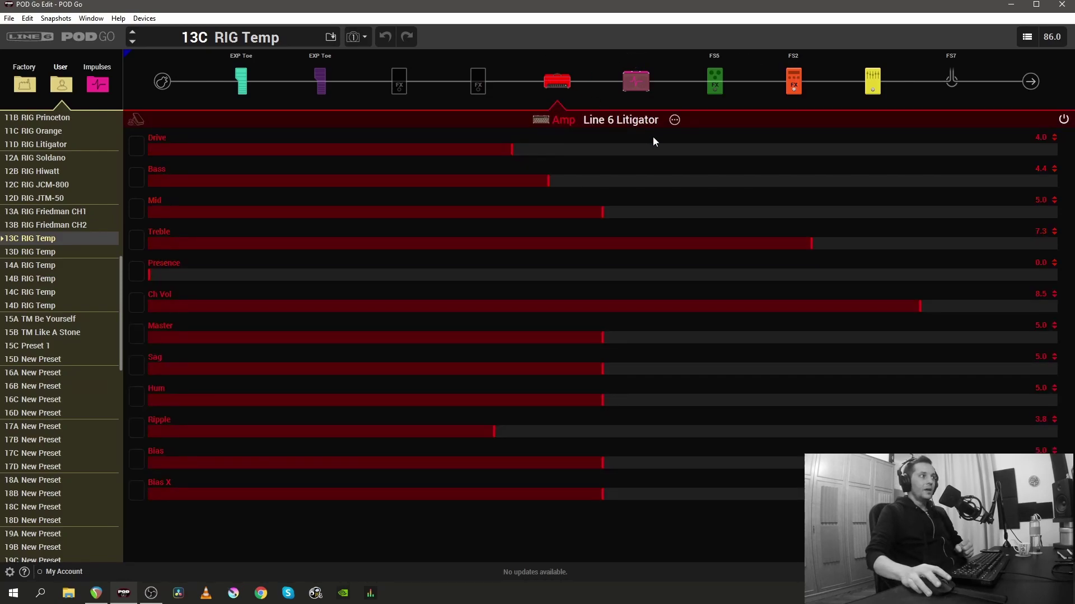
pyautogui.click(674, 120)
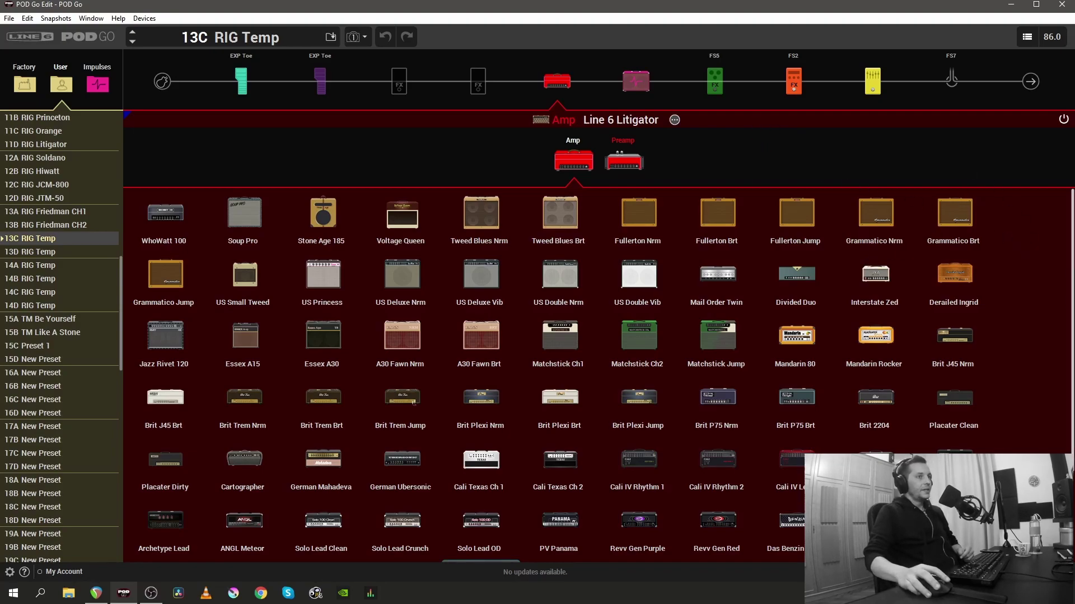
pyautogui.scroll(-2, 1070, 297)
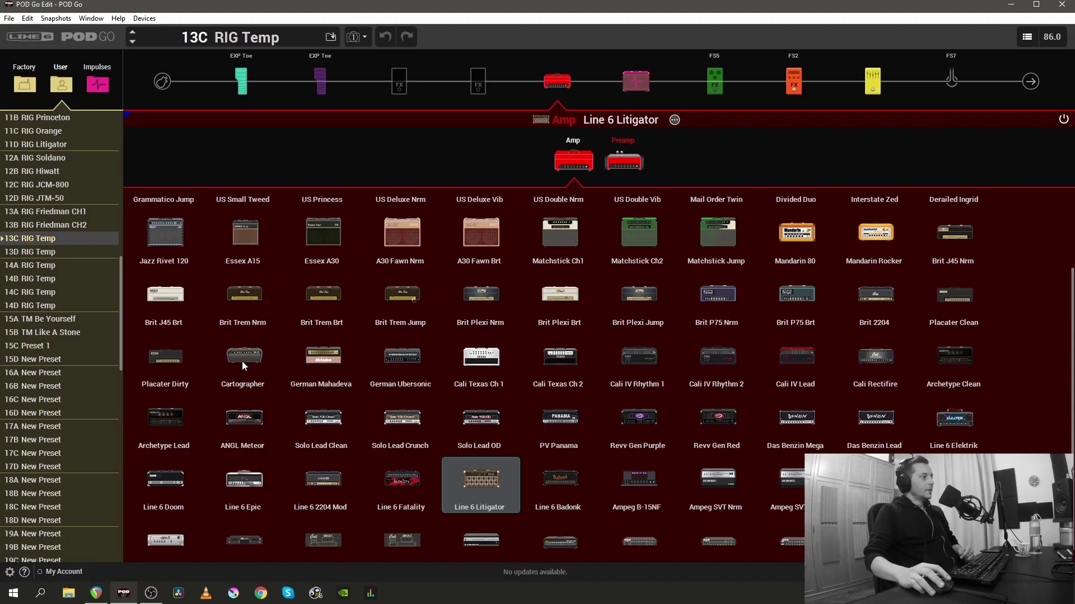
pyautogui.click(874, 295)
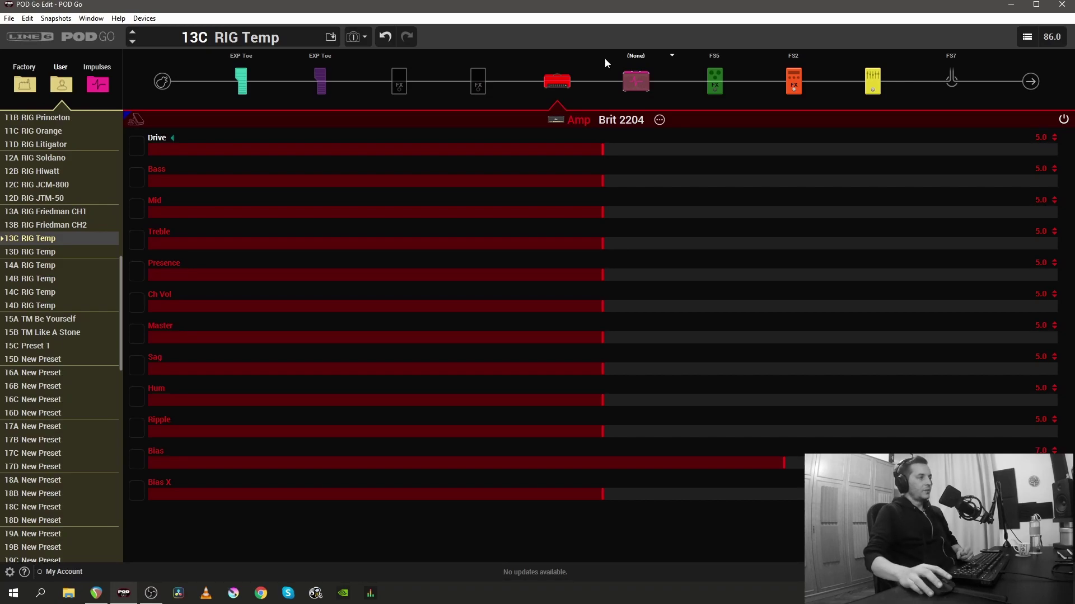
pyautogui.click(659, 119)
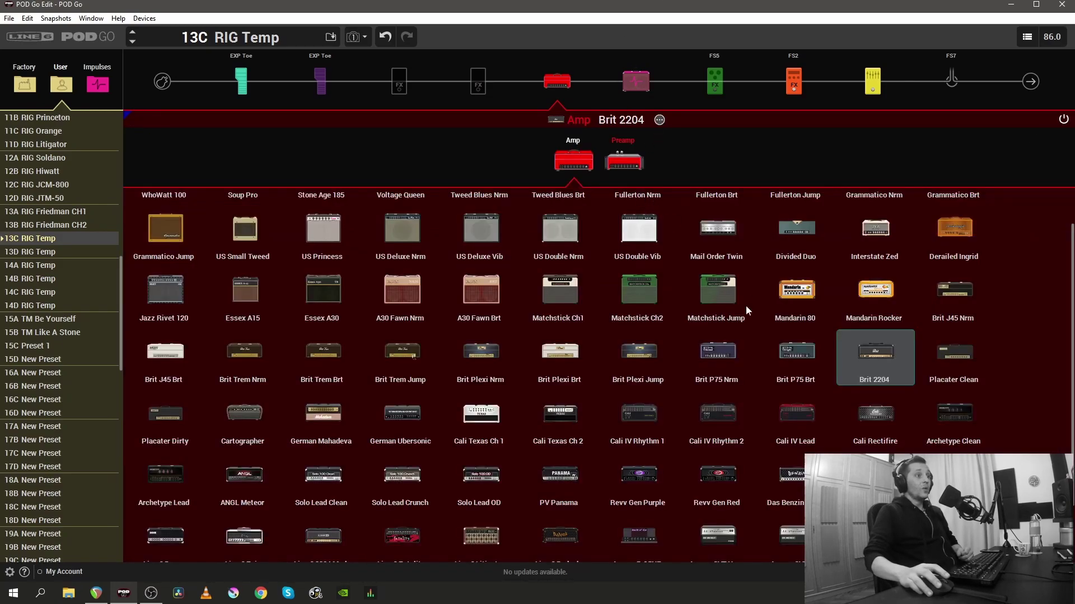
pyautogui.hotkey('ctrl', 'z')
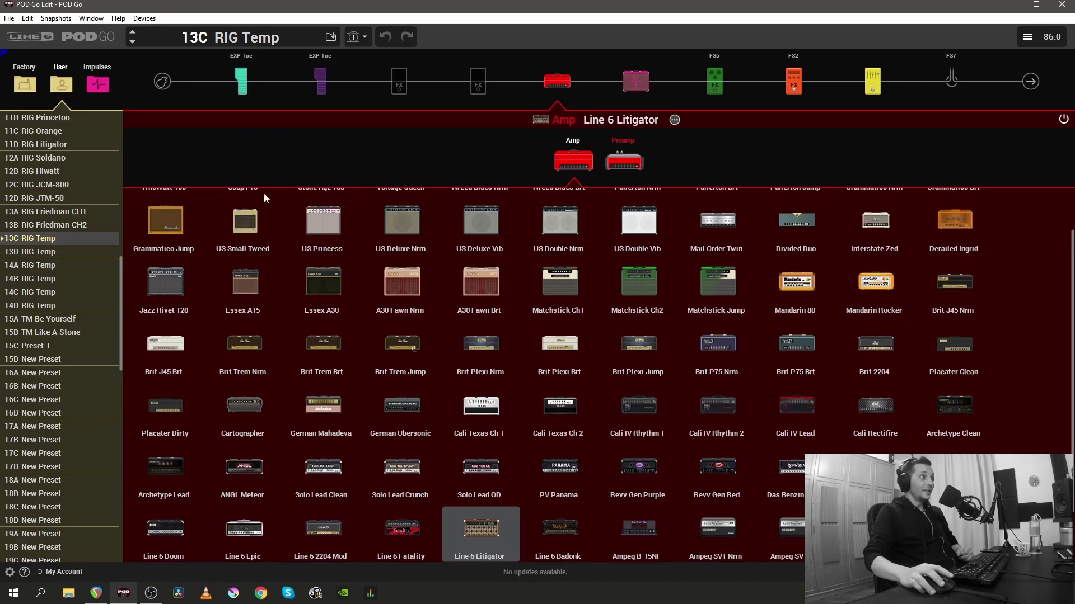
pyautogui.click(556, 79)
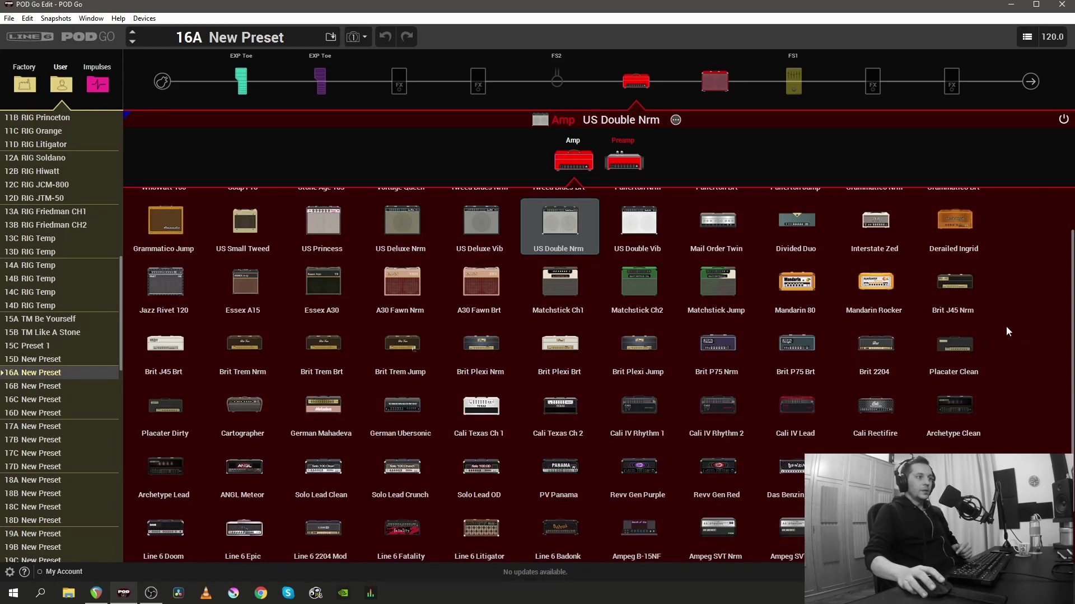
# Load Brit 2204 into the amp block, giving controls at 5.0 and Bias 7.0.
pyautogui.doubleClick(890, 346)
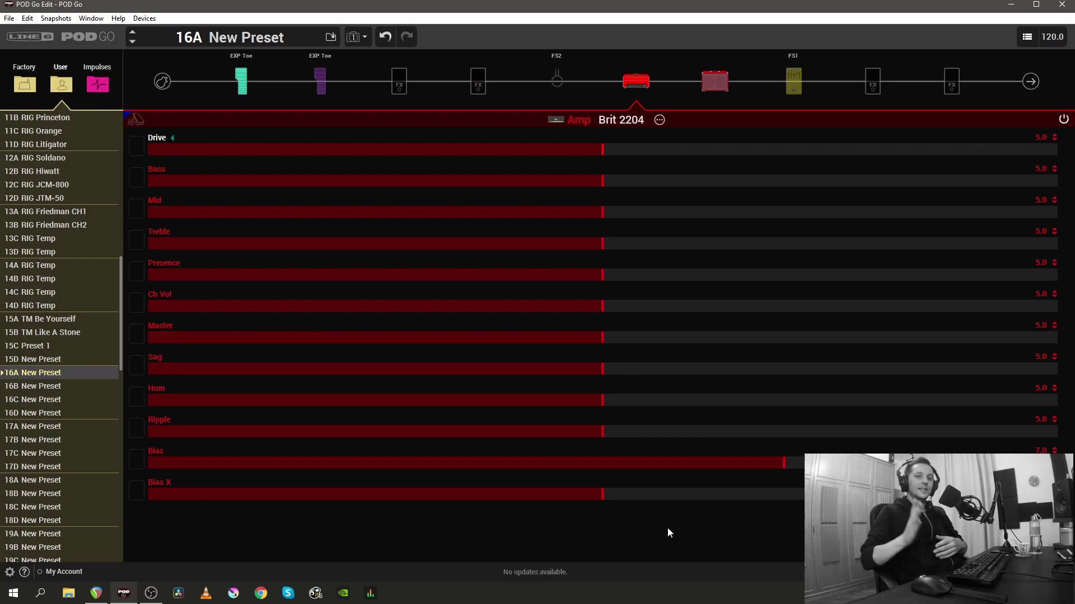
# Turn on the FS1 Parametric EQ and enable its low cut at 86 Hz.
pyautogui.click(797, 85)
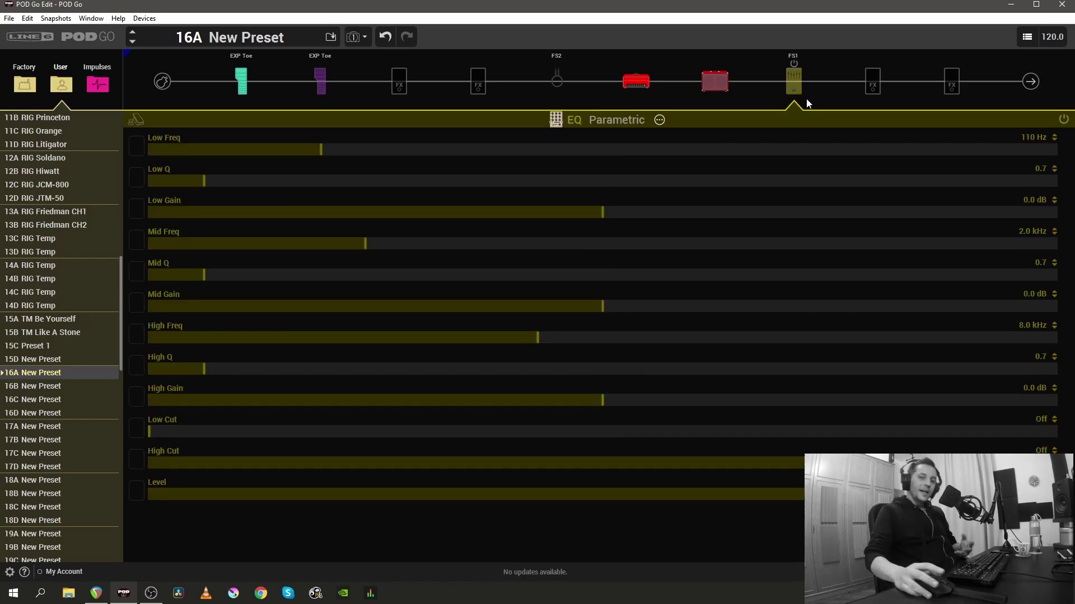
pyautogui.click(794, 64)
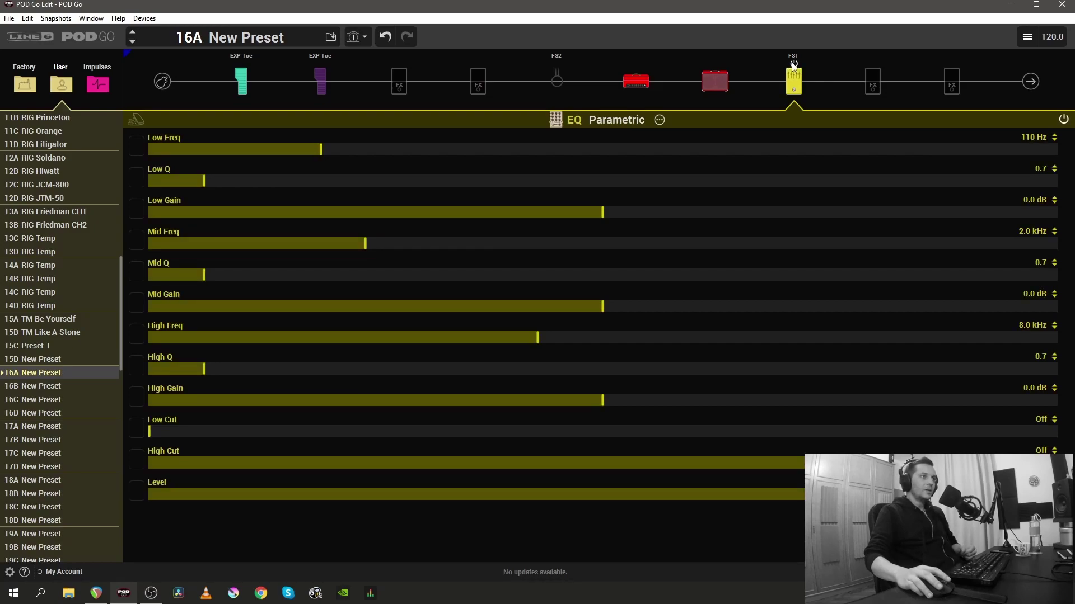
pyautogui.click(201, 432)
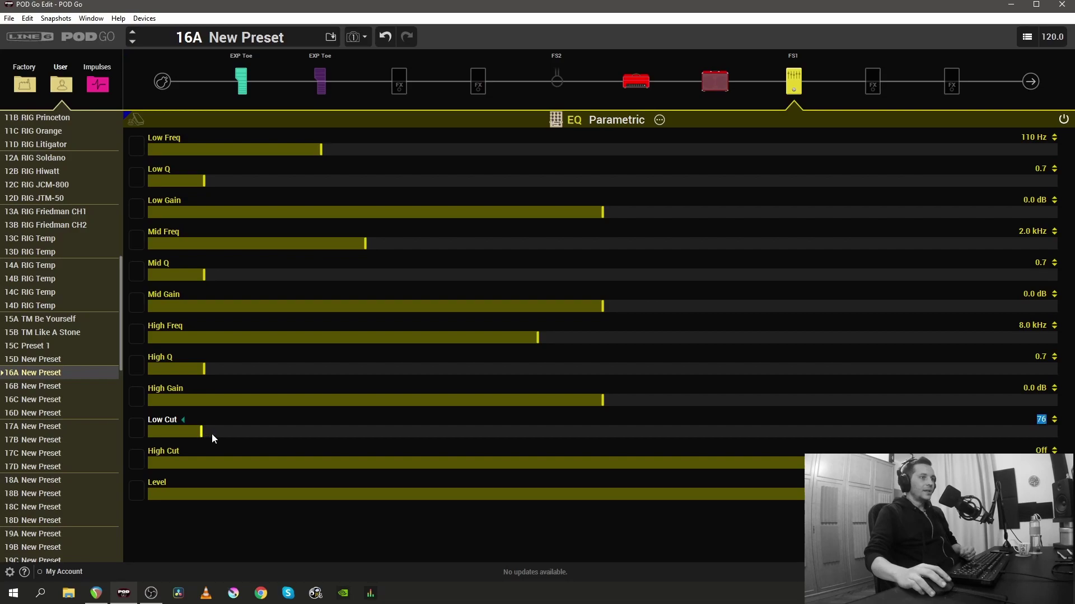
pyautogui.moveTo(204, 433); pyautogui.dragTo(216, 433)
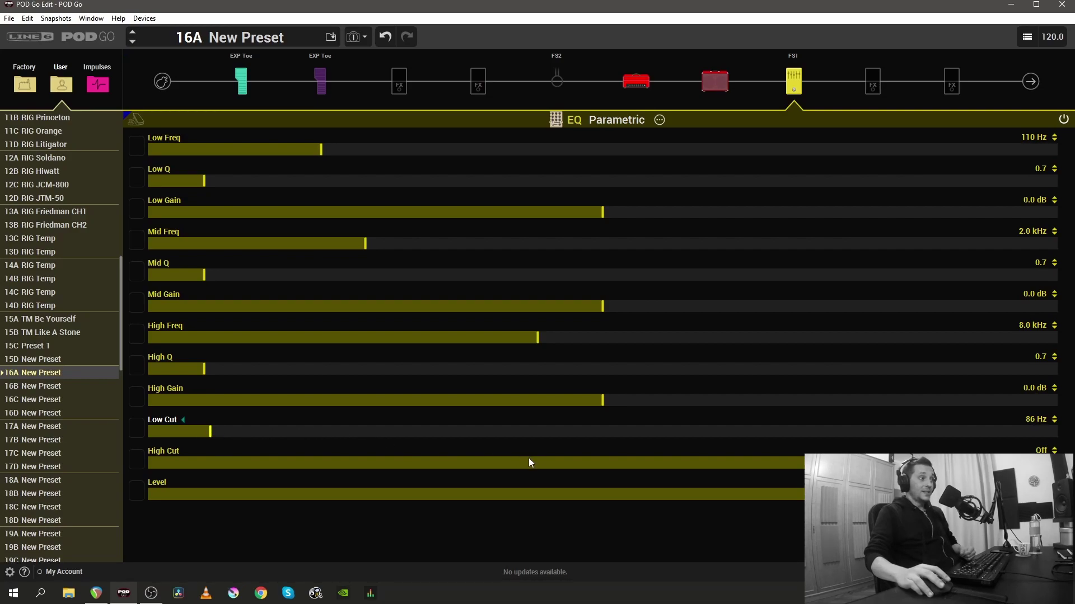
# Set the EQ's high cut to 8.0 kHz and add a narrowest-Q −1 dB dip at 4.7 kHz.
pyautogui.moveTo(530, 459); pyautogui.dragTo(481, 463)
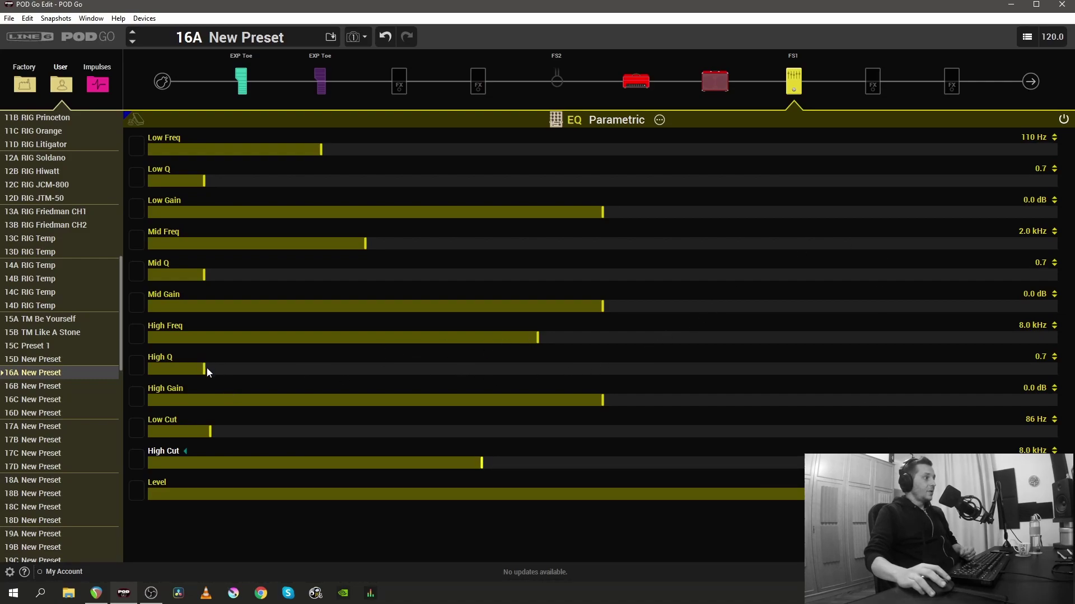
pyautogui.moveTo(207, 370); pyautogui.dragTo(1056, 369)
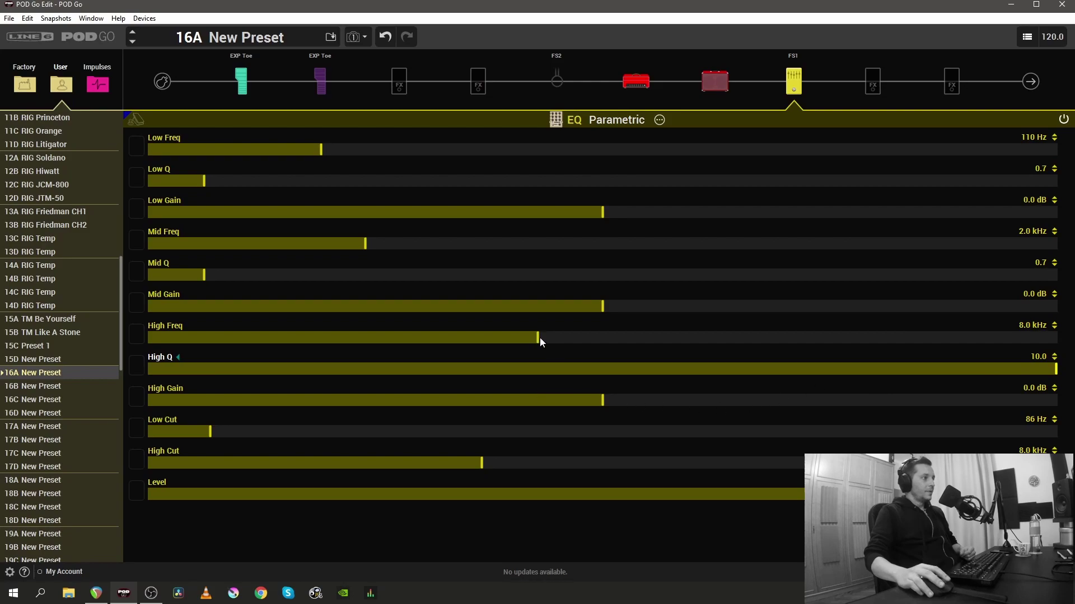
pyautogui.moveTo(539, 337); pyautogui.dragTo(367, 337)
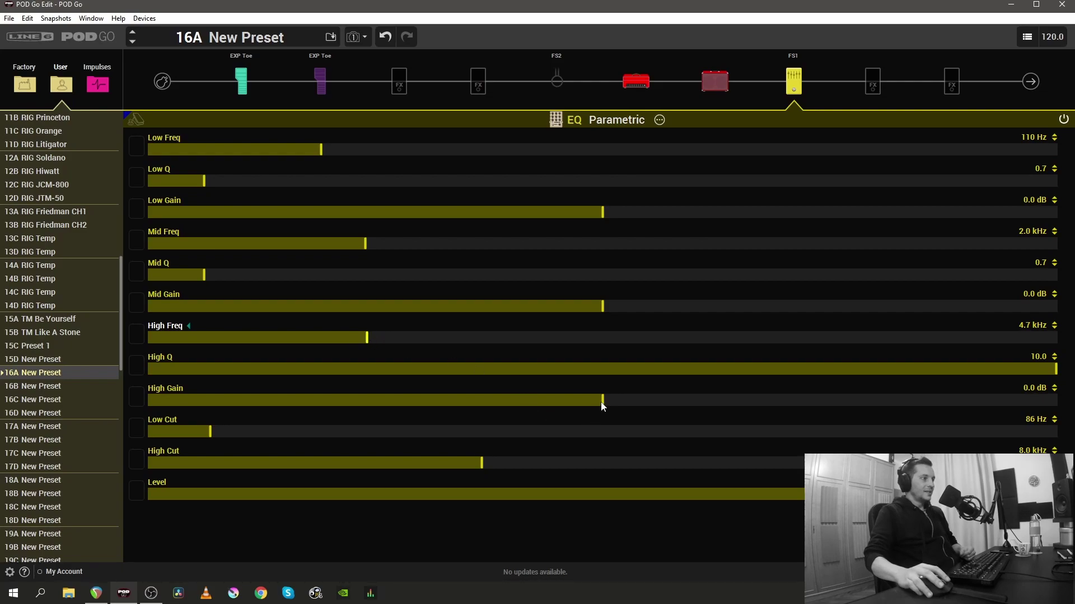
pyautogui.moveTo(602, 403); pyautogui.dragTo(566, 403)
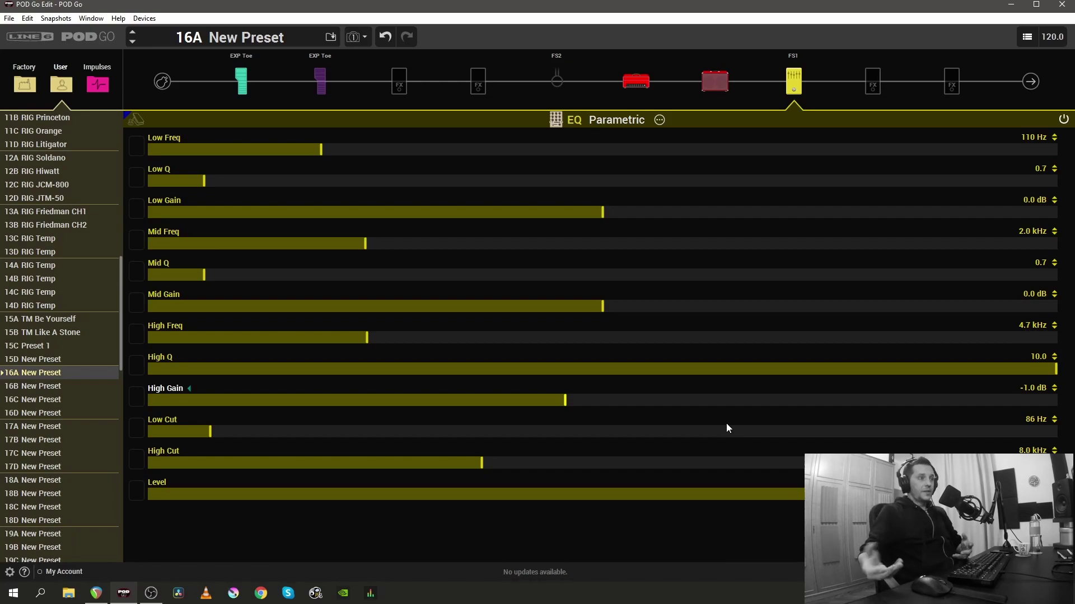
# Save the Parametric EQ's current settings as its User Default via the block's context menu.
pyautogui.rightClick(792, 81)
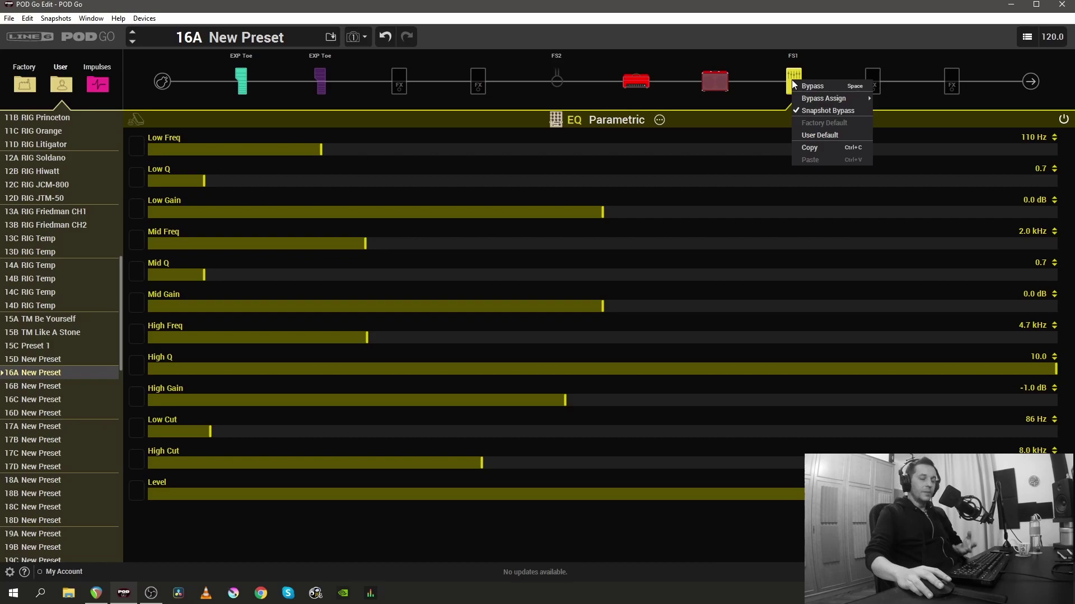
pyautogui.click(825, 137)
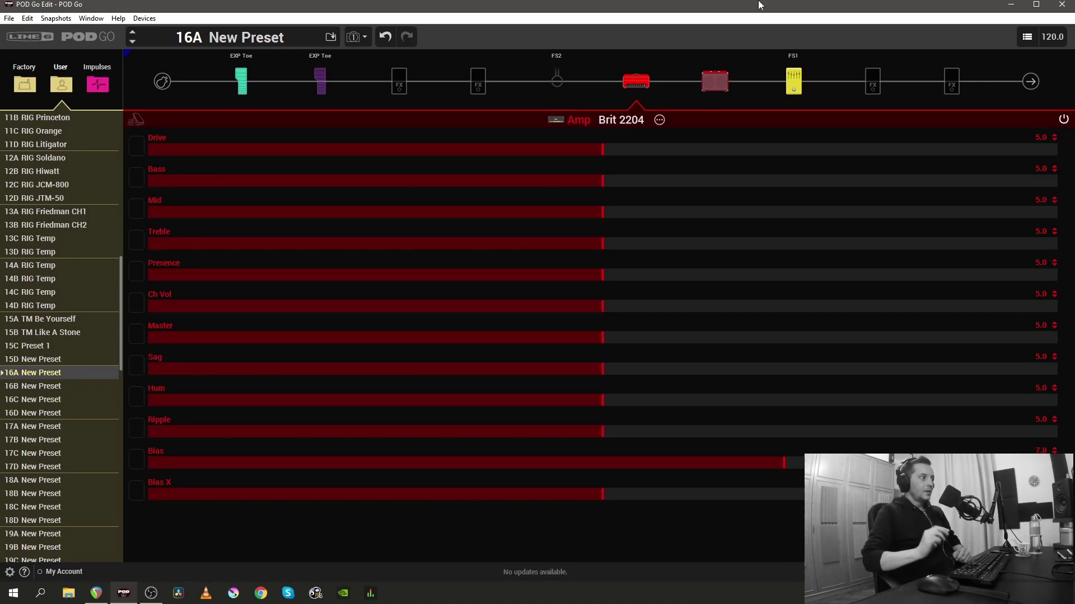
# Compare the Main Out and Brit 2204 amp settings, ending on Main Out at Center pan, 0.0 dB.
pyautogui.click(1030, 82)
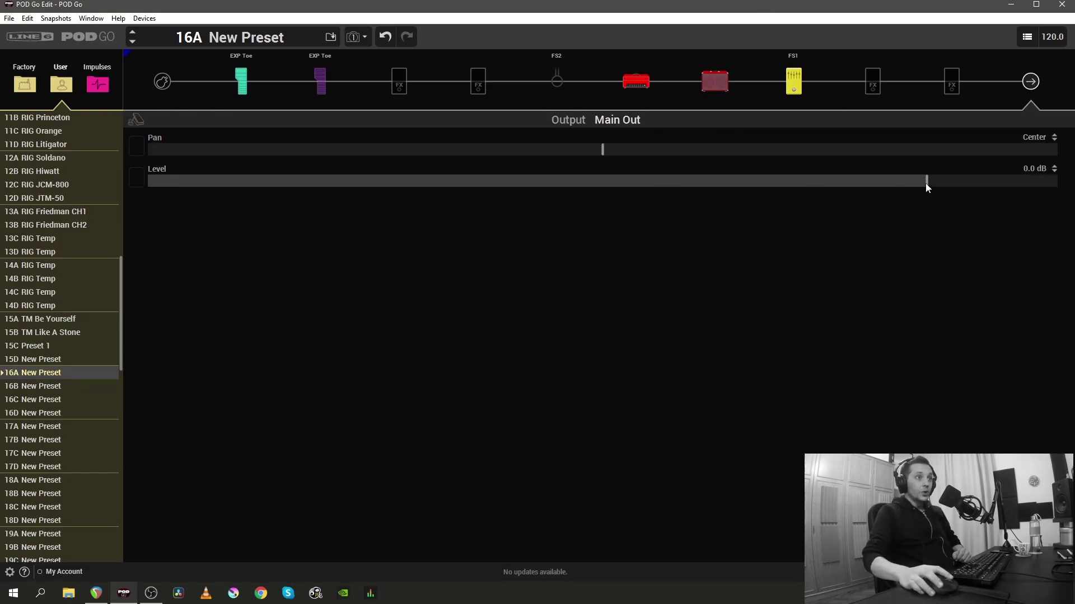
pyautogui.click(638, 82)
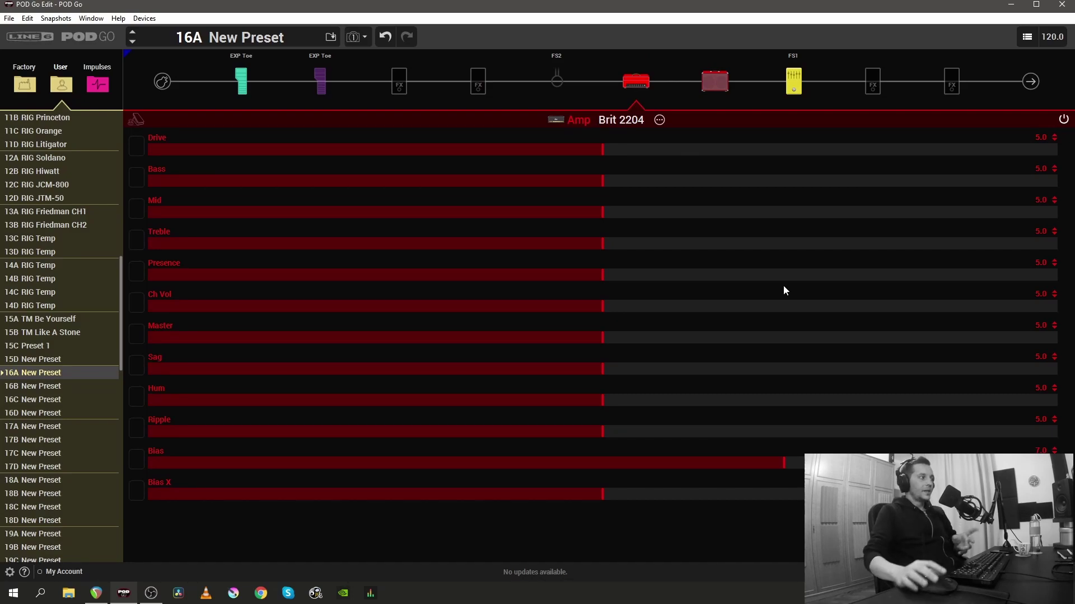
pyautogui.click(1030, 81)
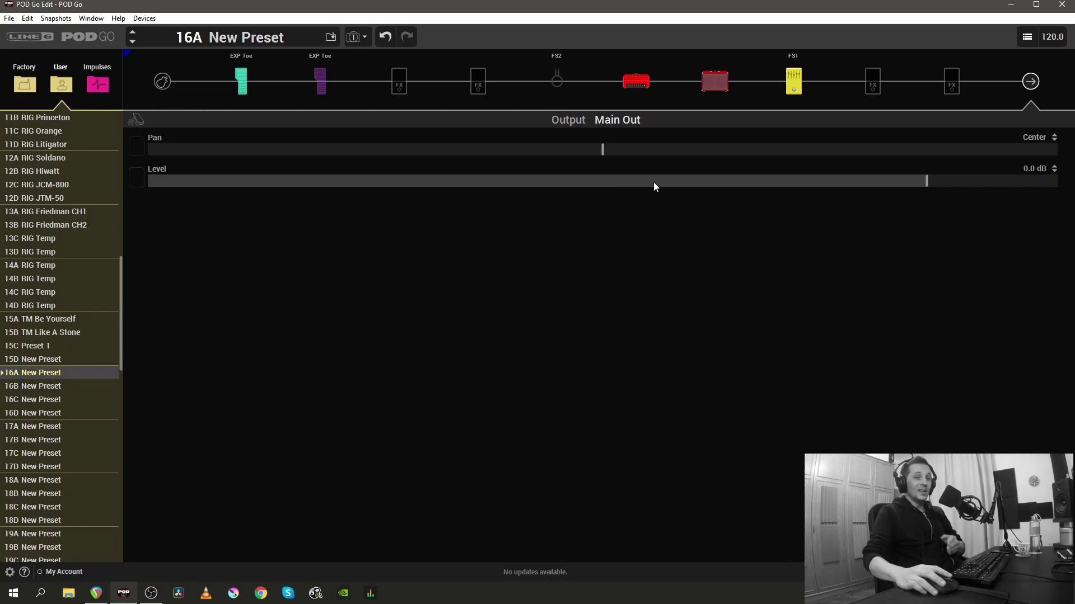
pyautogui.click(631, 85)
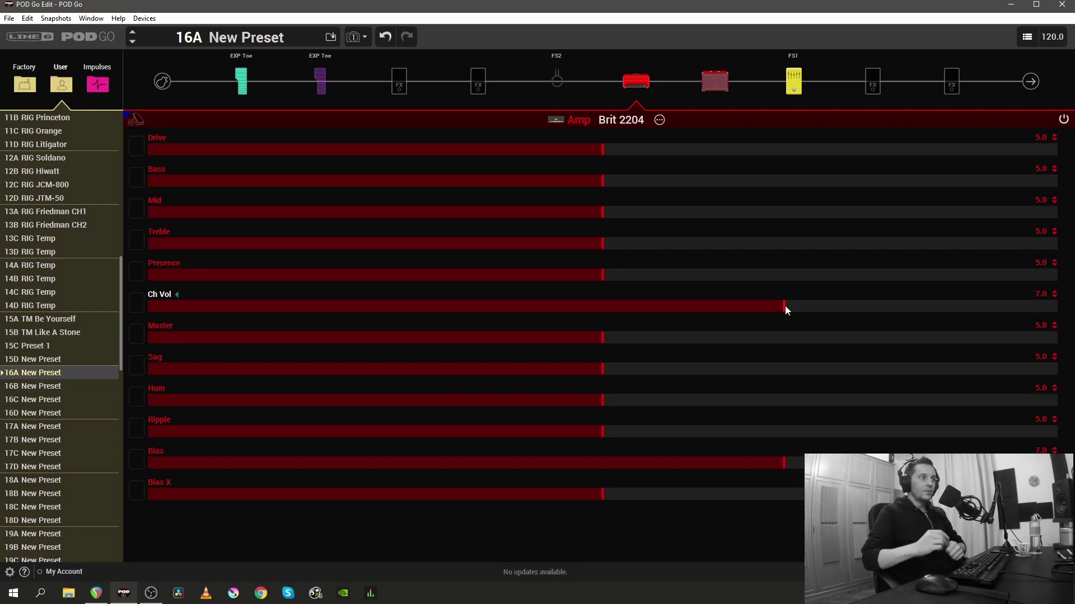
pyautogui.moveTo(627, 81)
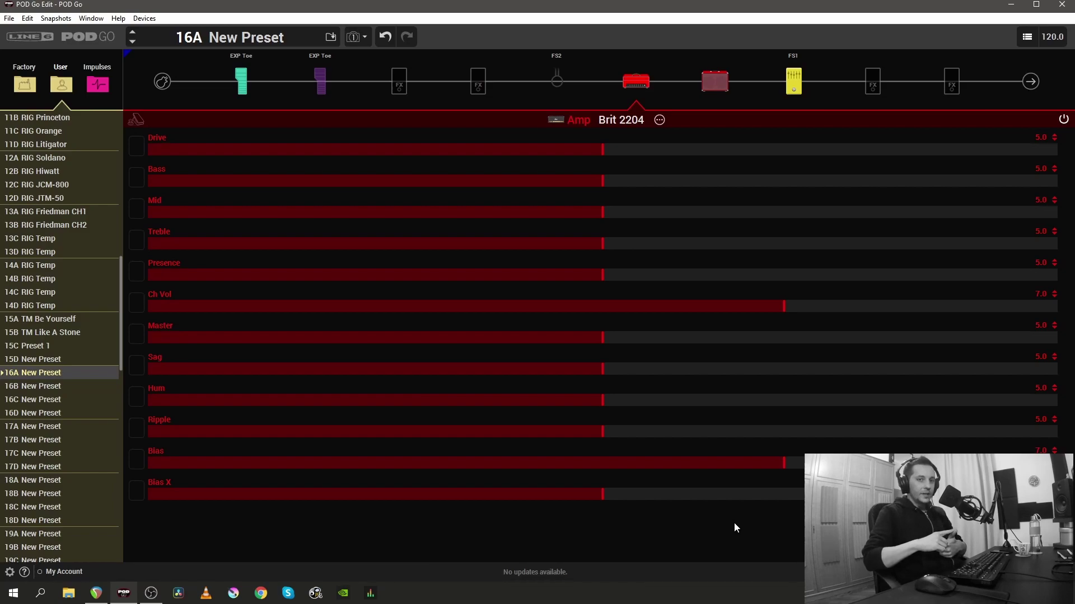
pyautogui.press('End')
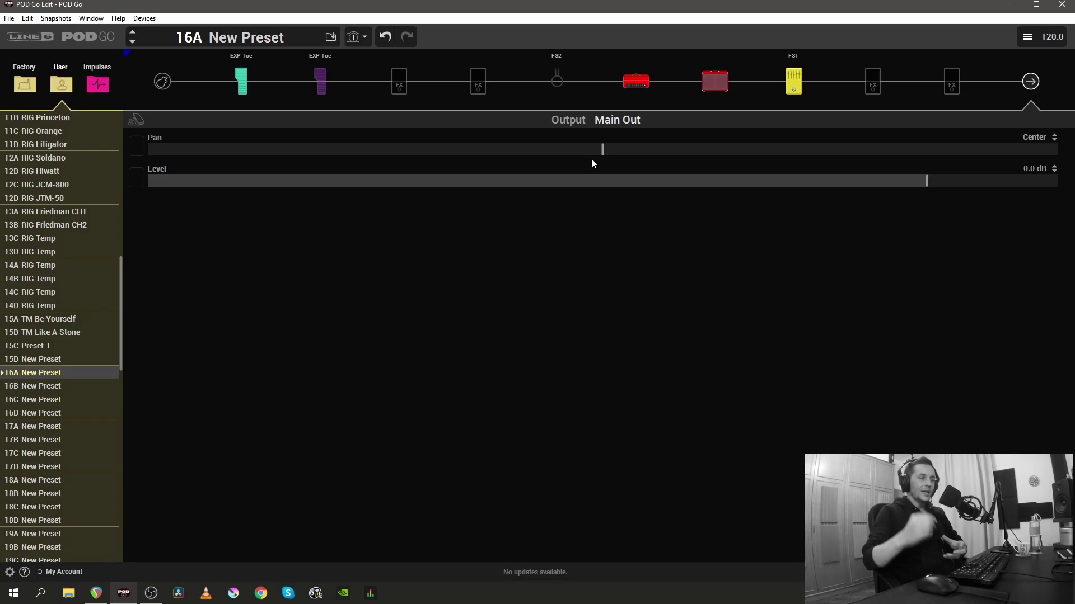
# Add a Dyn > LA Studio Comp in the empty slot after the EQ and review it.
pyautogui.click(872, 81)
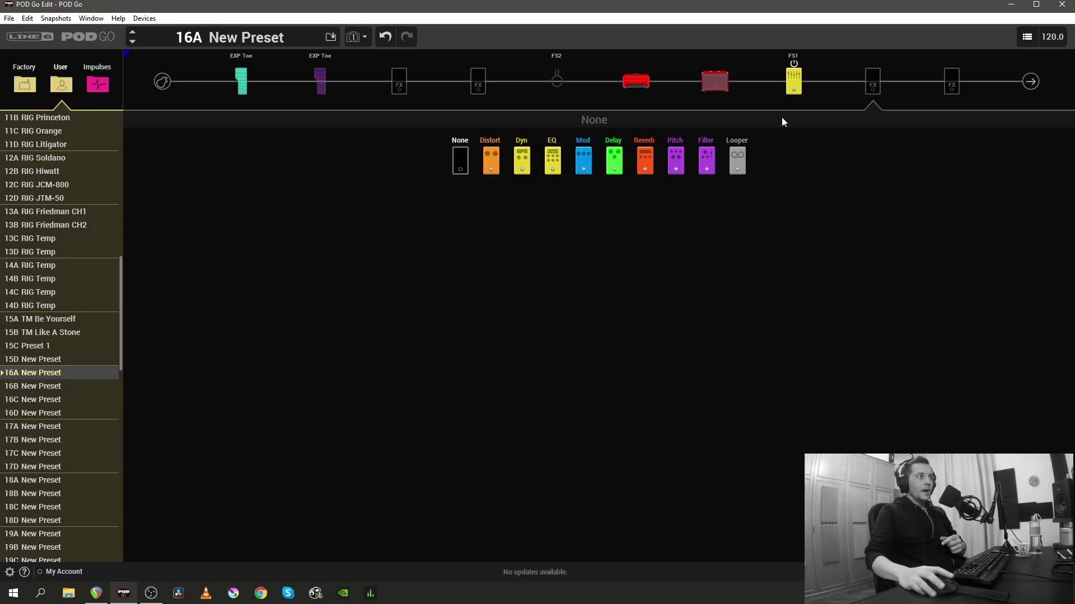
pyautogui.click(527, 157)
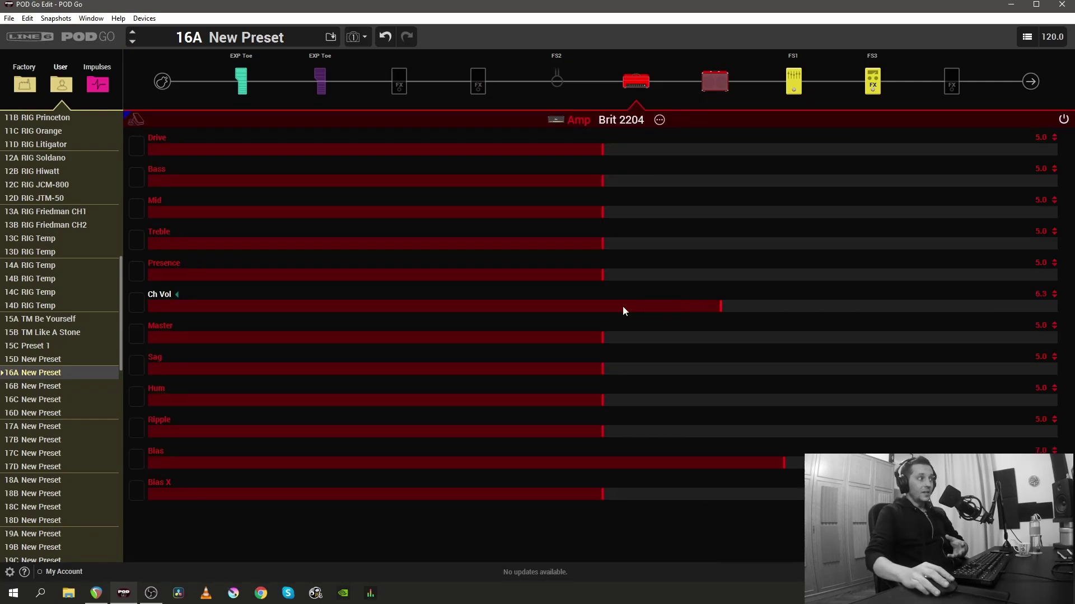
pyautogui.moveTo(624, 311); pyautogui.dragTo(741, 303)
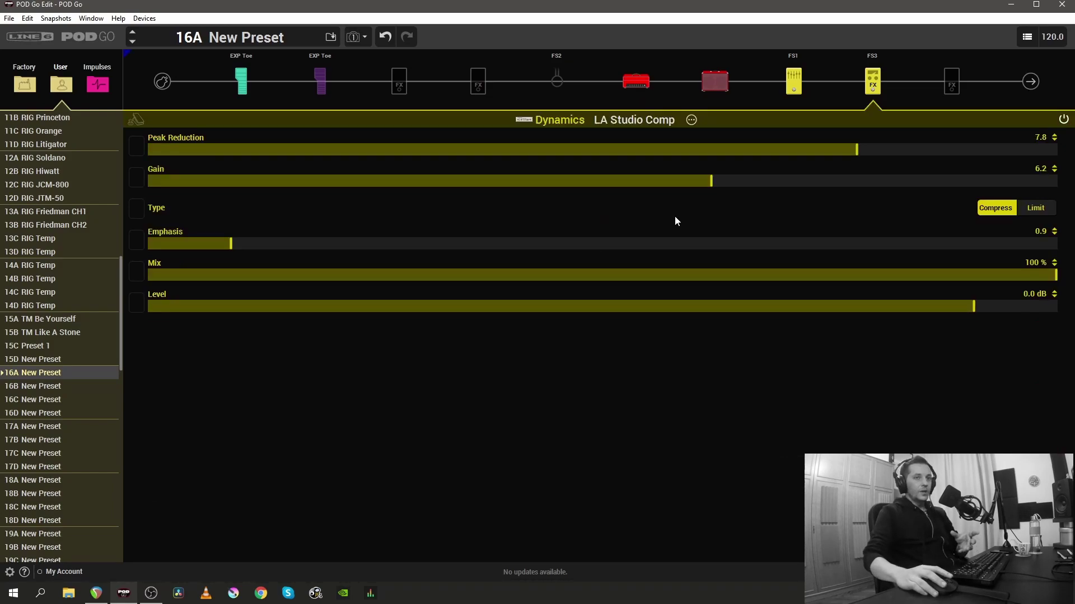
pyautogui.click(635, 79)
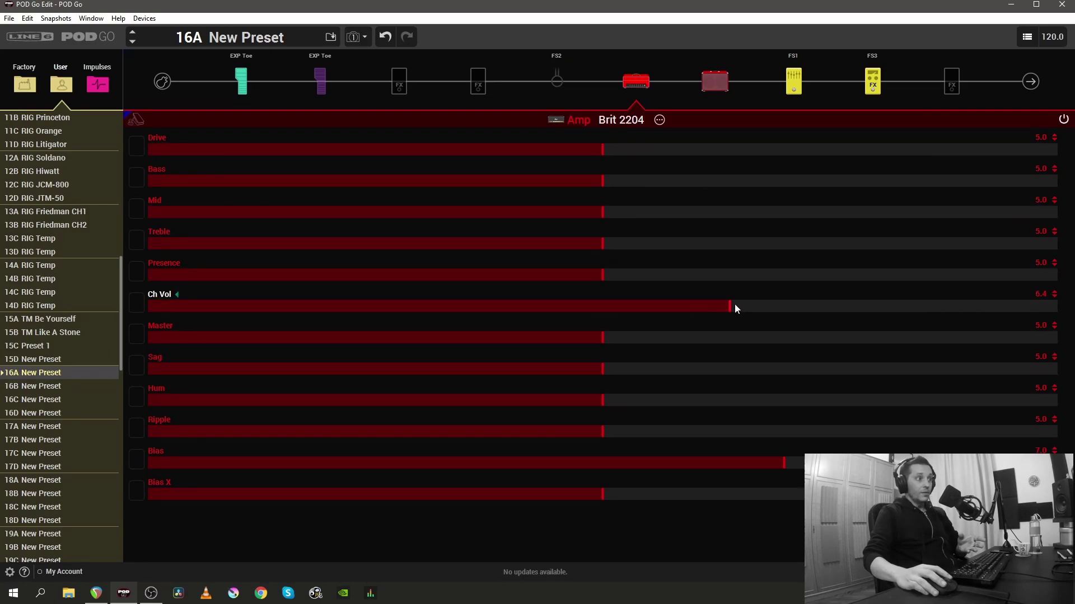
pyautogui.click(869, 84)
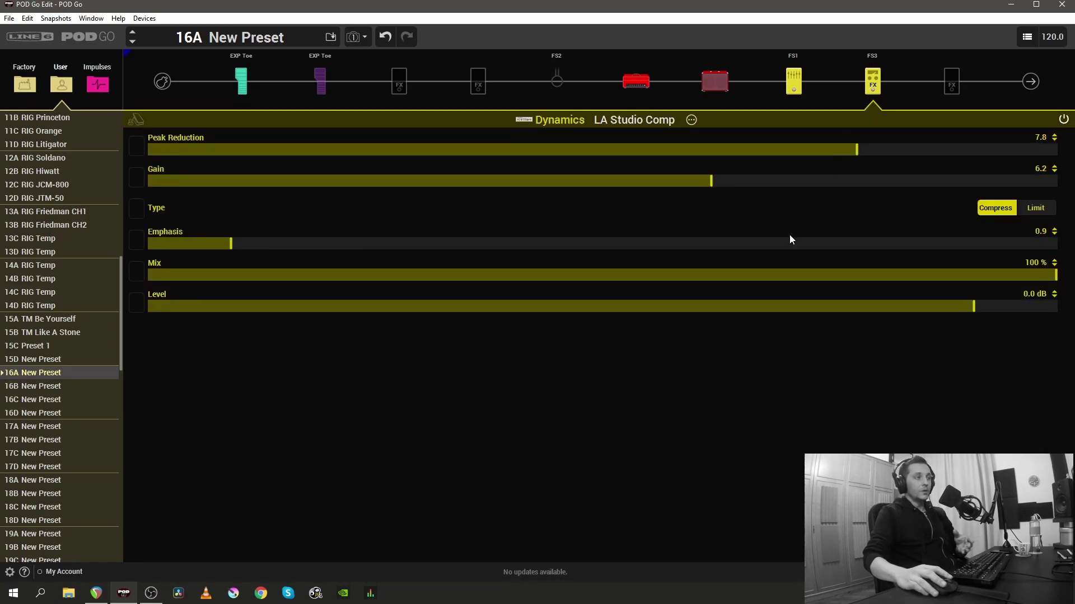
# Return the Brit 2204 amp's Ch Vol to 5.0, matching Drive through Master.
pyautogui.click(640, 87)
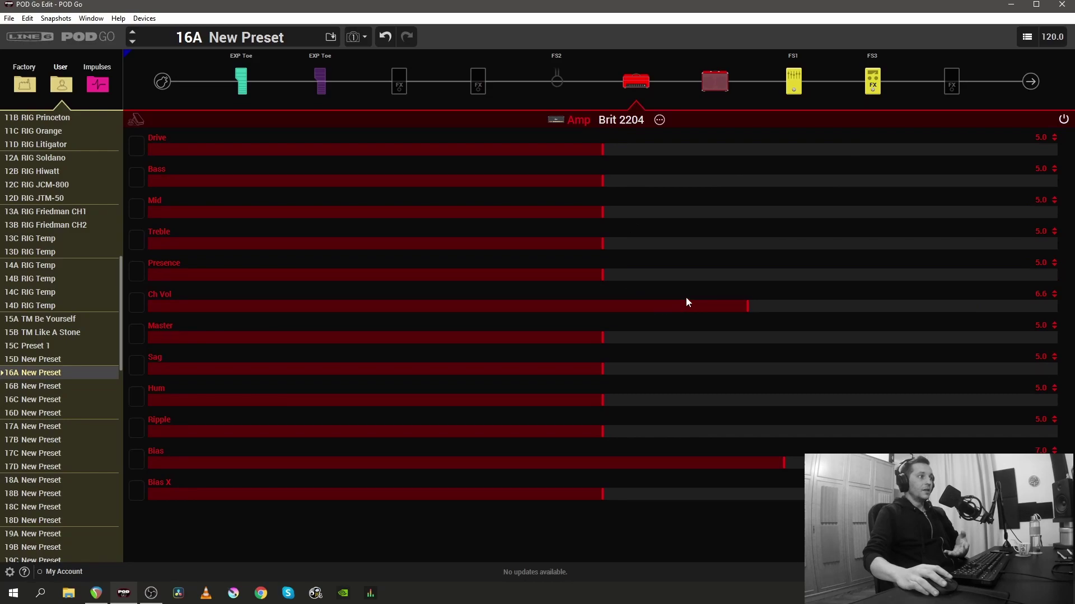
pyautogui.moveTo(687, 298); pyautogui.dragTo(575, 301)
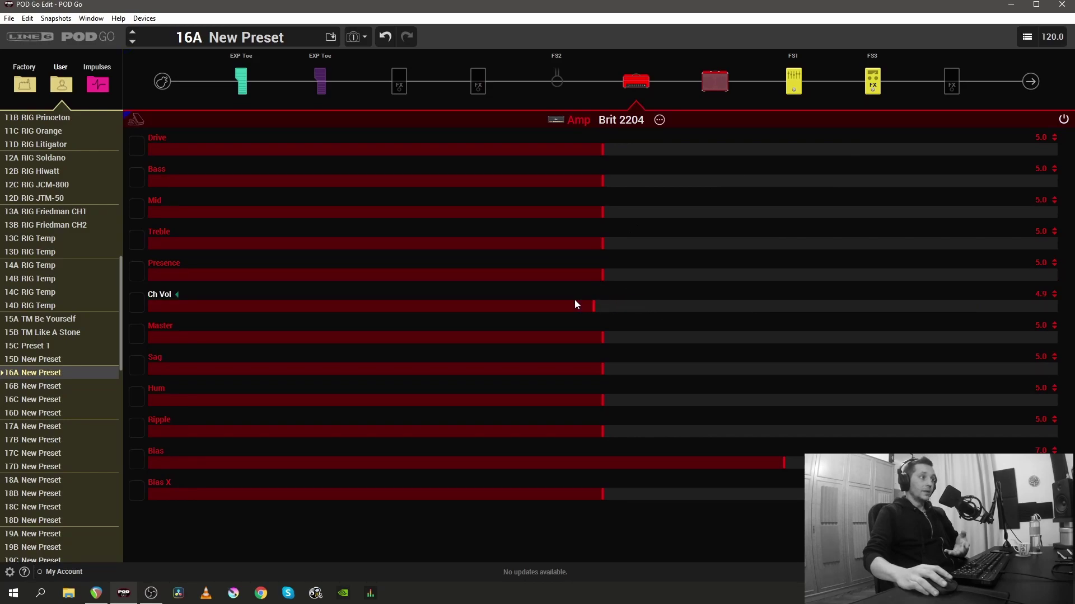
pyautogui.click(869, 83)
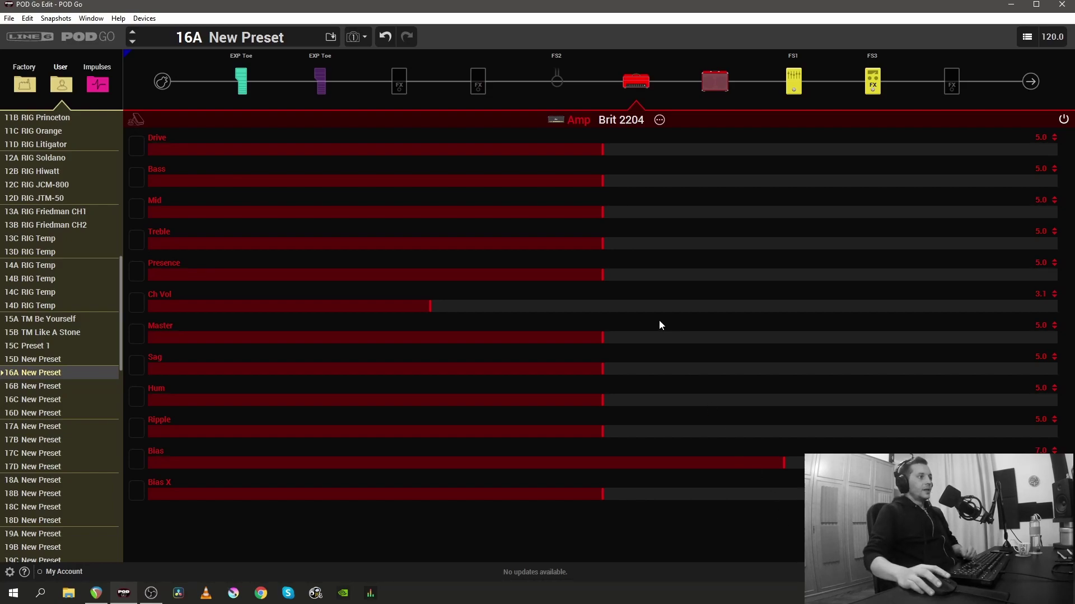
pyautogui.click(604, 309)
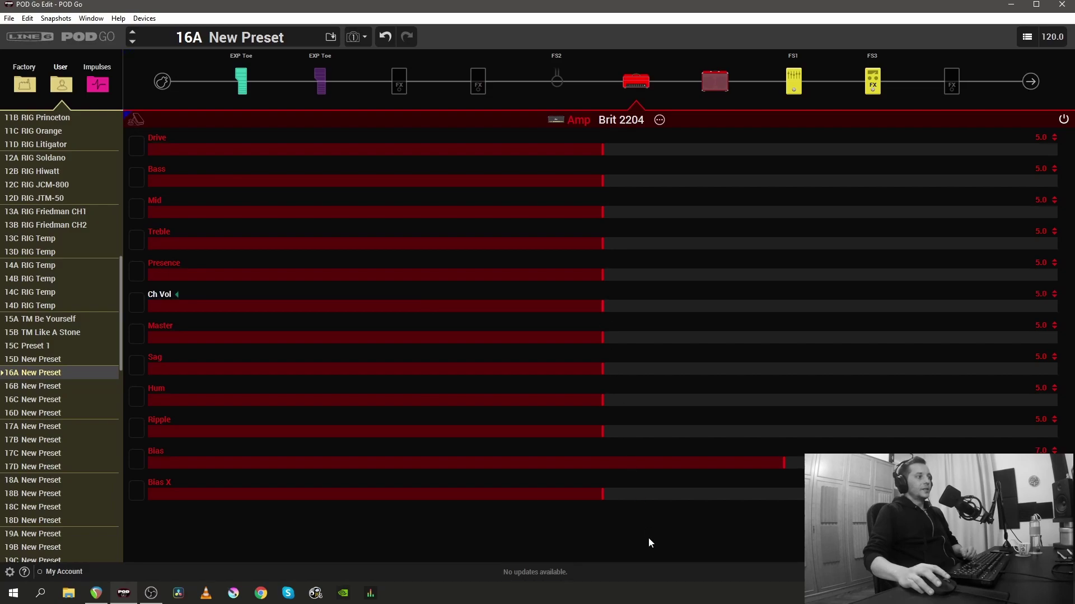